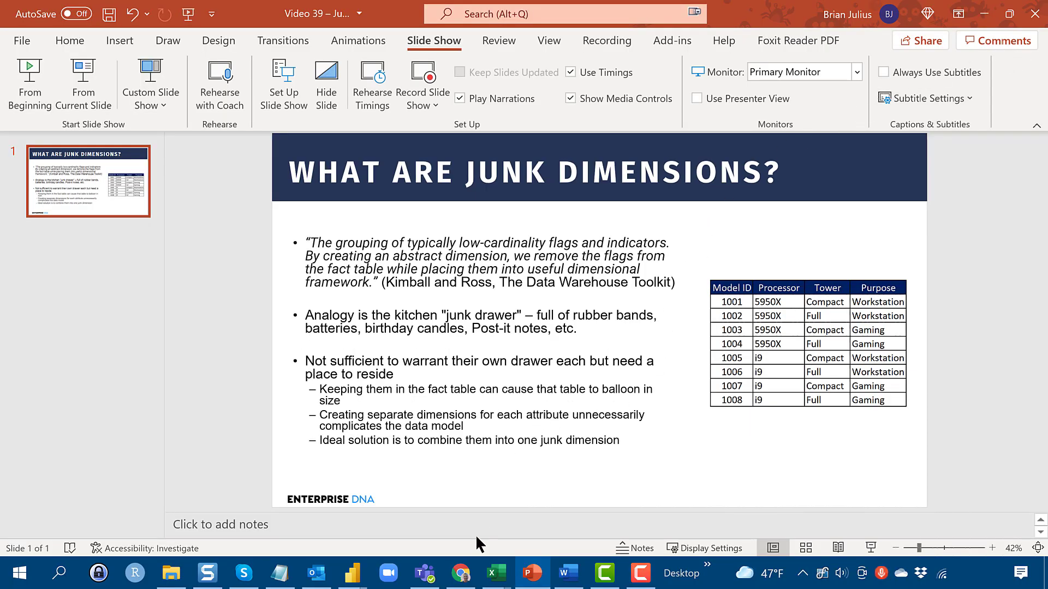
{"action": "left_click", "coordinate": [461, 573]}
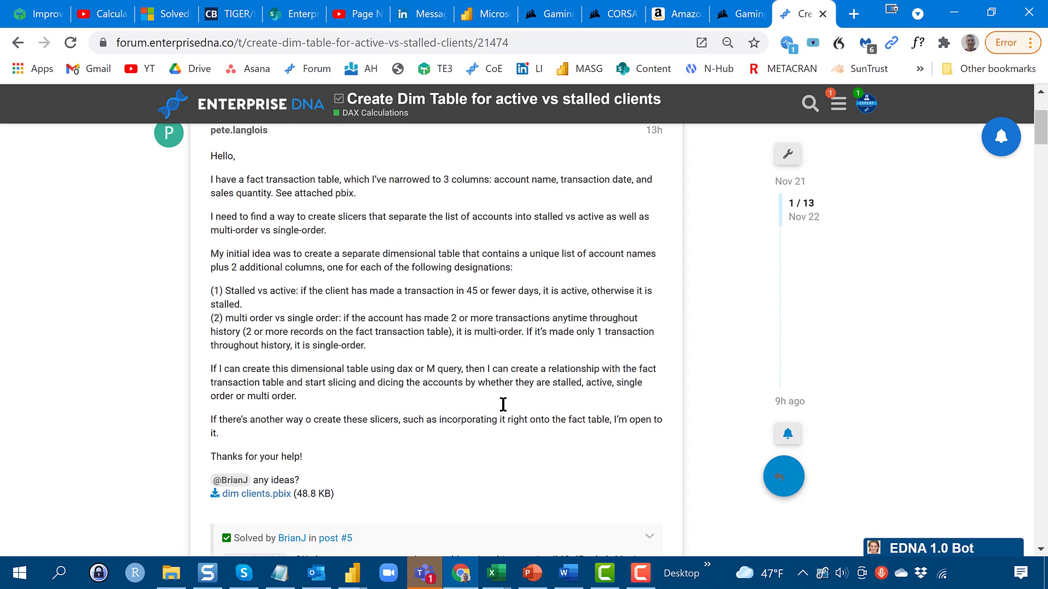
Review the Dates–Transactions relationship and the Transactions rows, then return to the report page
{"action": "key", "text": "alt+Tab"}
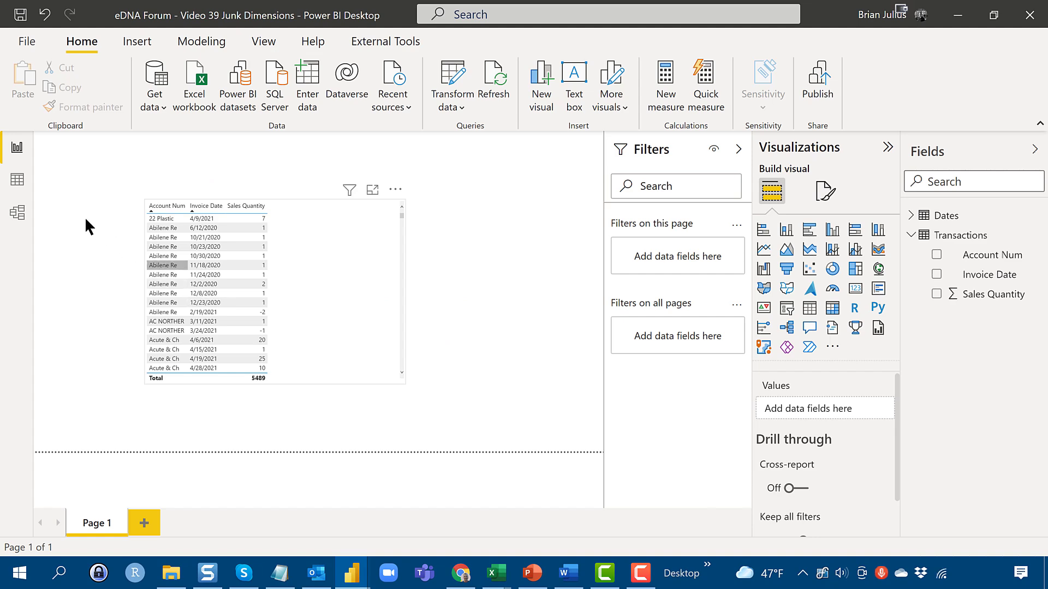
{"action": "left_click", "coordinate": [11, 218]}
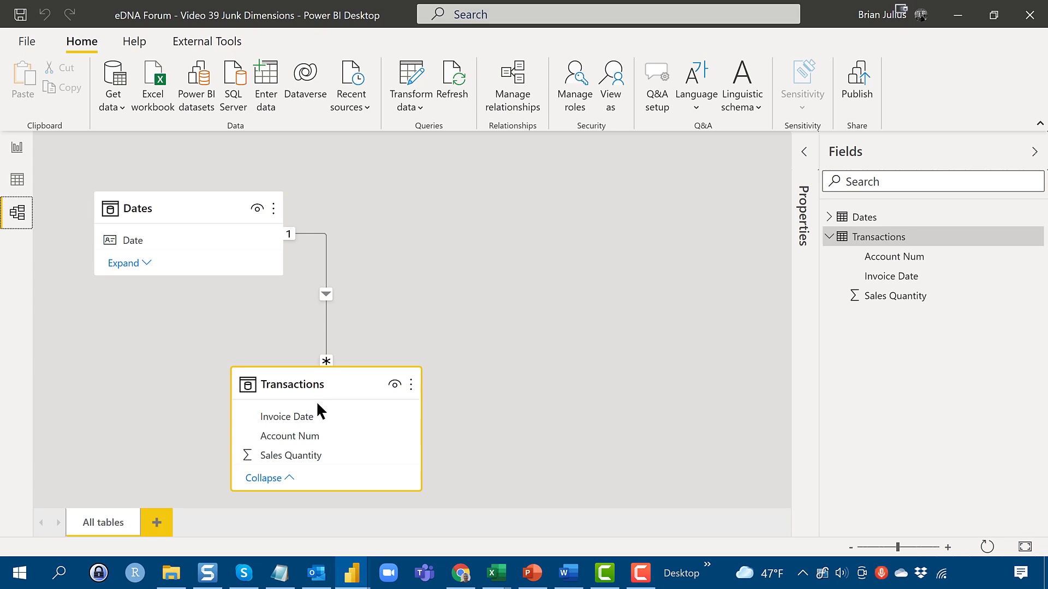
{"action": "left_click", "coordinate": [17, 180]}
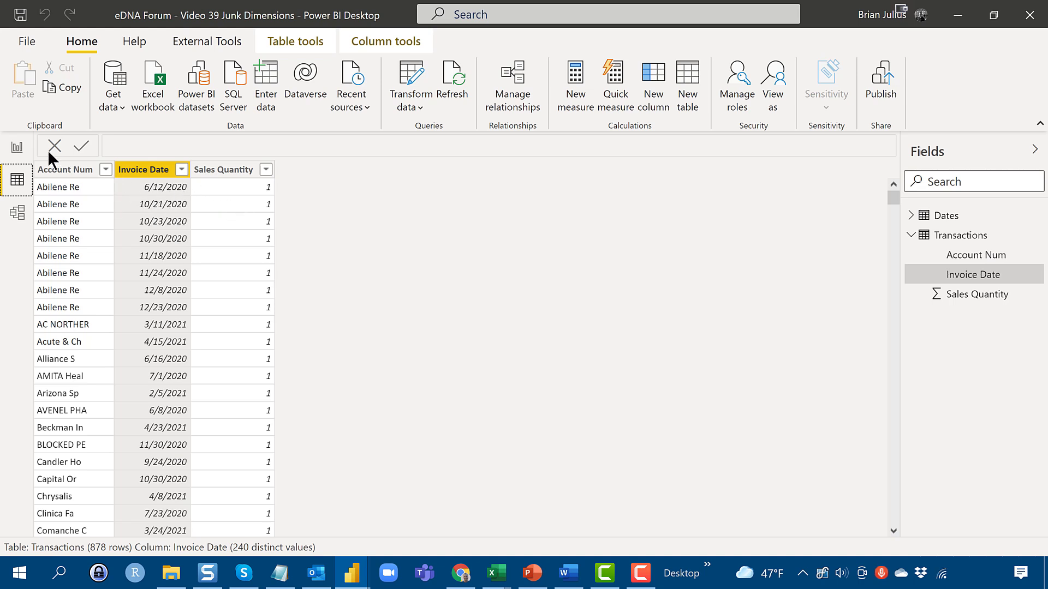
{"action": "left_click", "coordinate": [18, 144]}
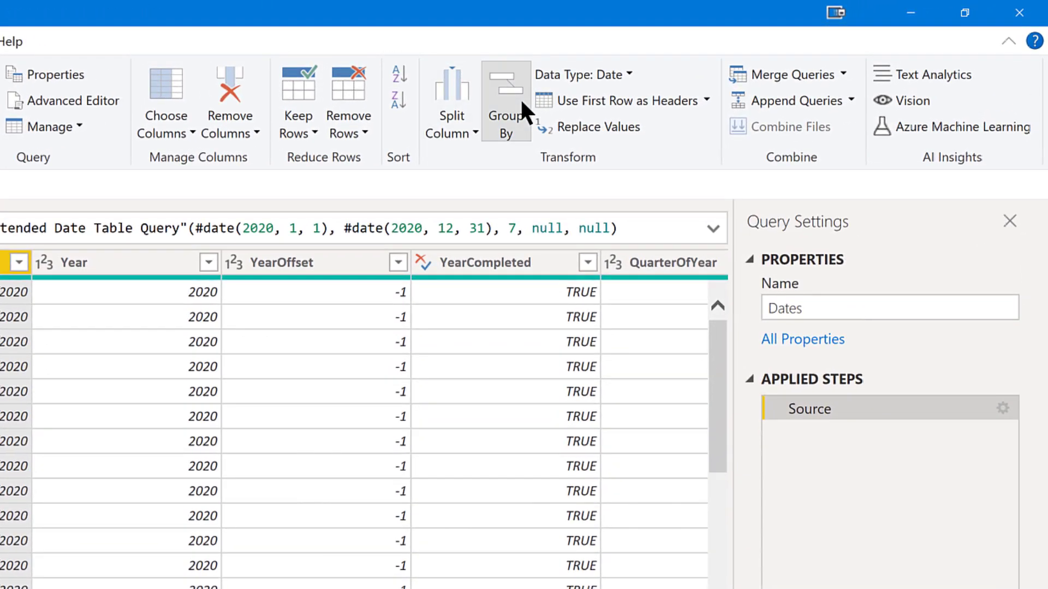
Set up an advanced Group By on Account Num with Count (Count Rows) and All Data (All Rows)
{"action": "left_click", "coordinate": [521, 103]}
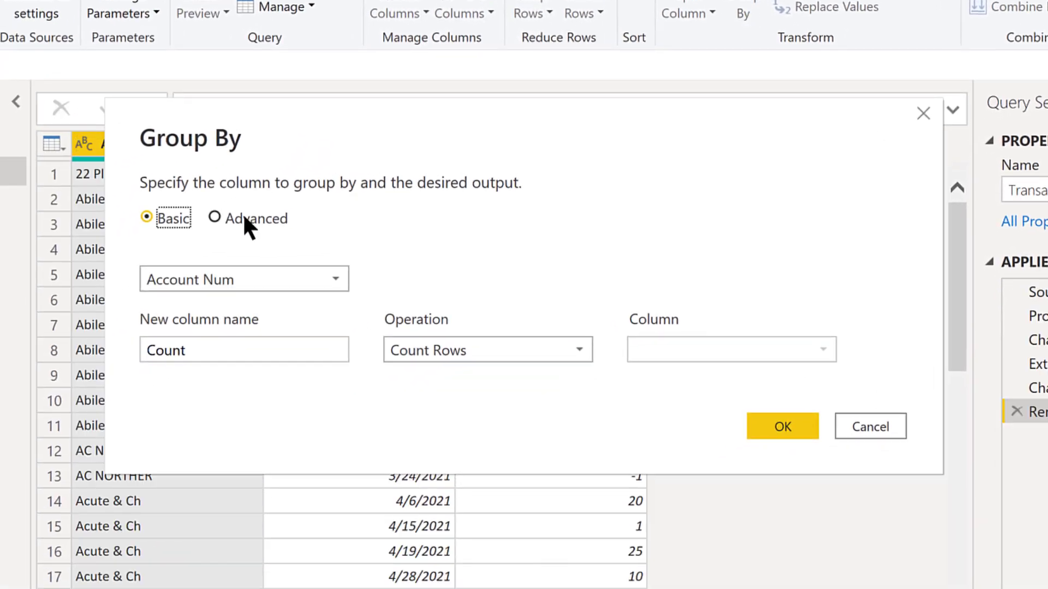
{"action": "left_click", "coordinate": [244, 215]}
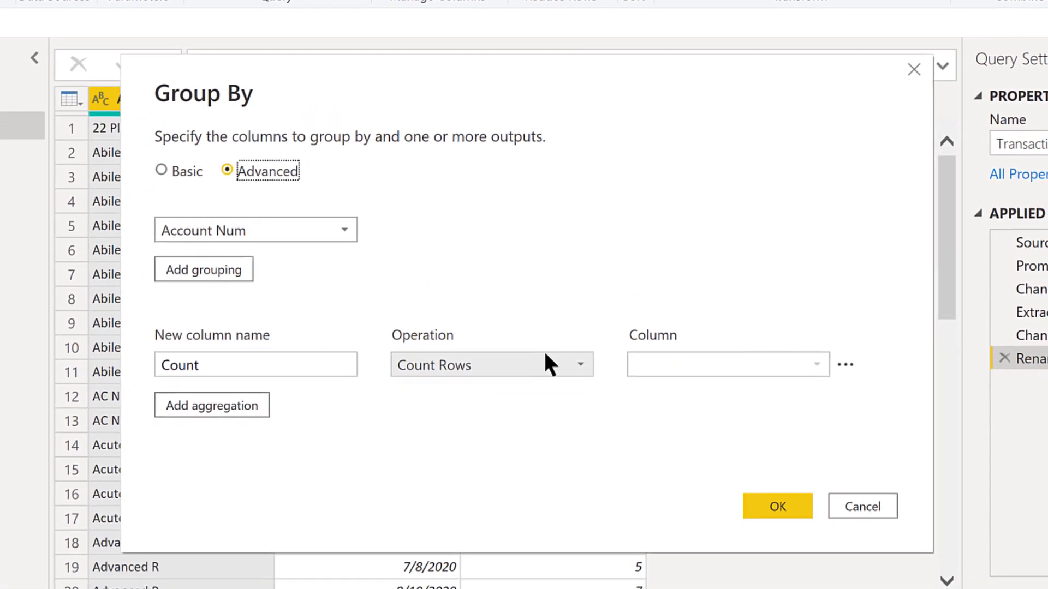
{"action": "left_click", "coordinate": [546, 359]}
{"action": "left_click", "coordinate": [545, 360]}
{"action": "left_click", "coordinate": [279, 360]}
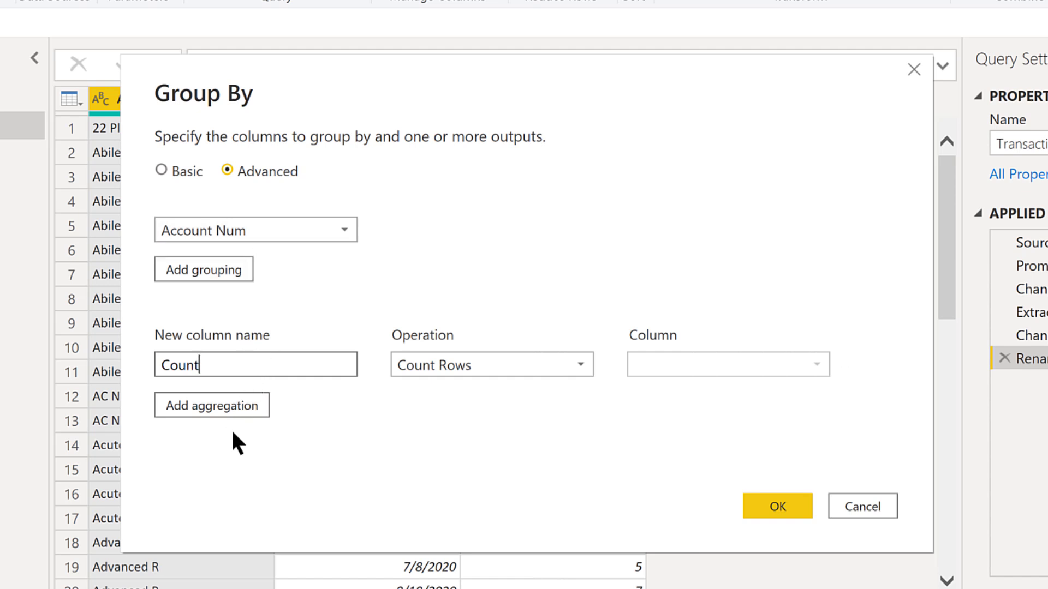
{"action": "left_click", "coordinate": [234, 407]}
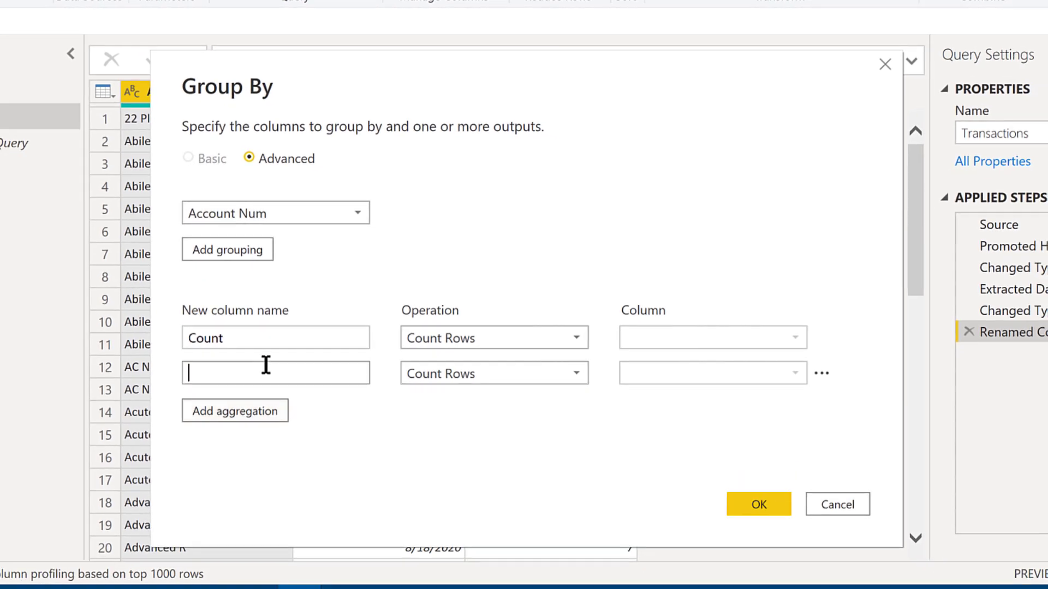
{"action": "type", "text": "All Data"}
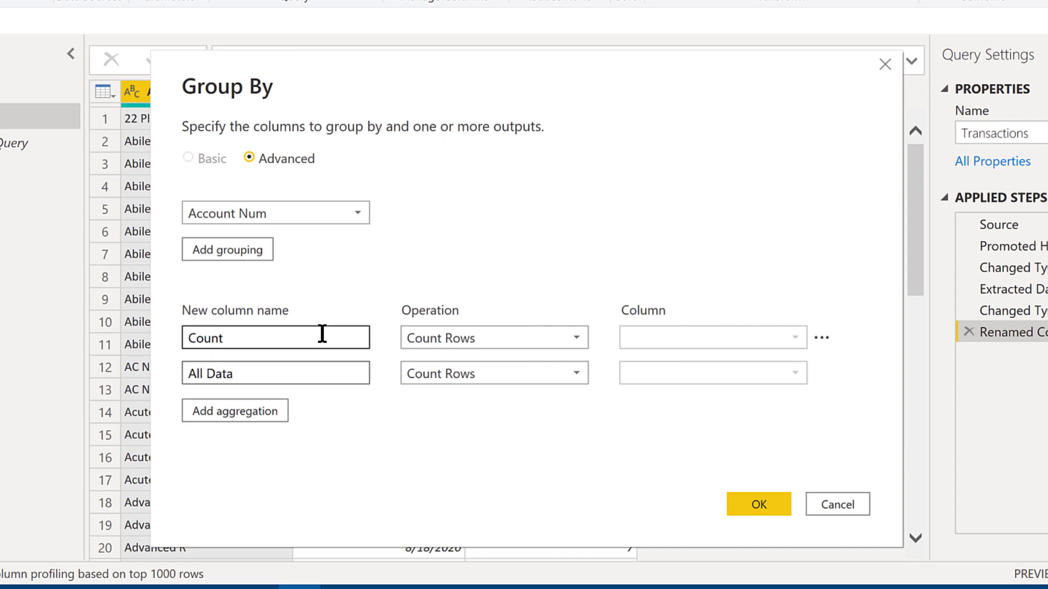
{"action": "left_click", "coordinate": [506, 380]}
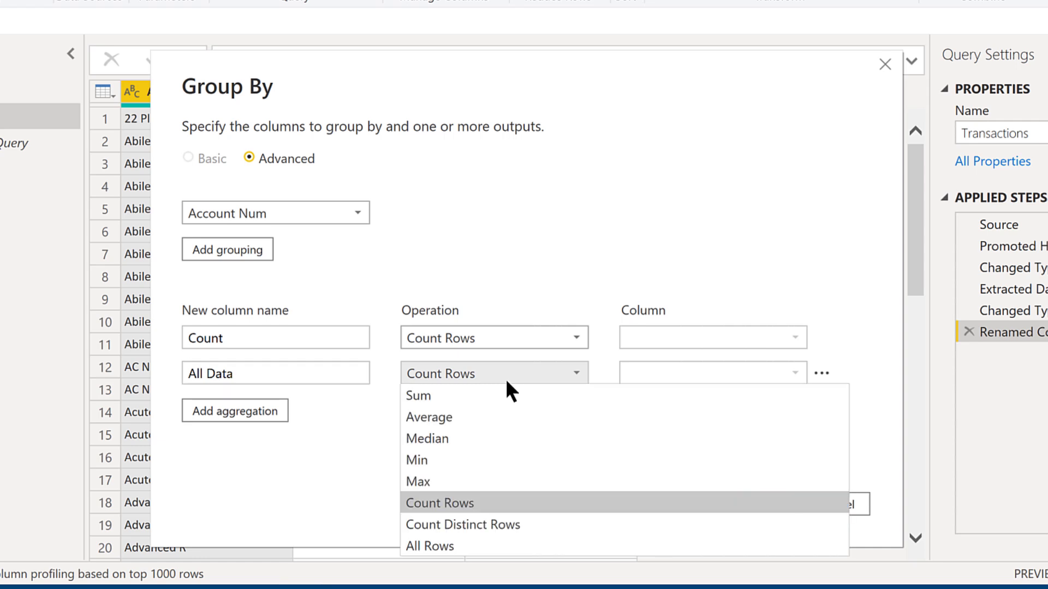
{"action": "left_click", "coordinate": [487, 547]}
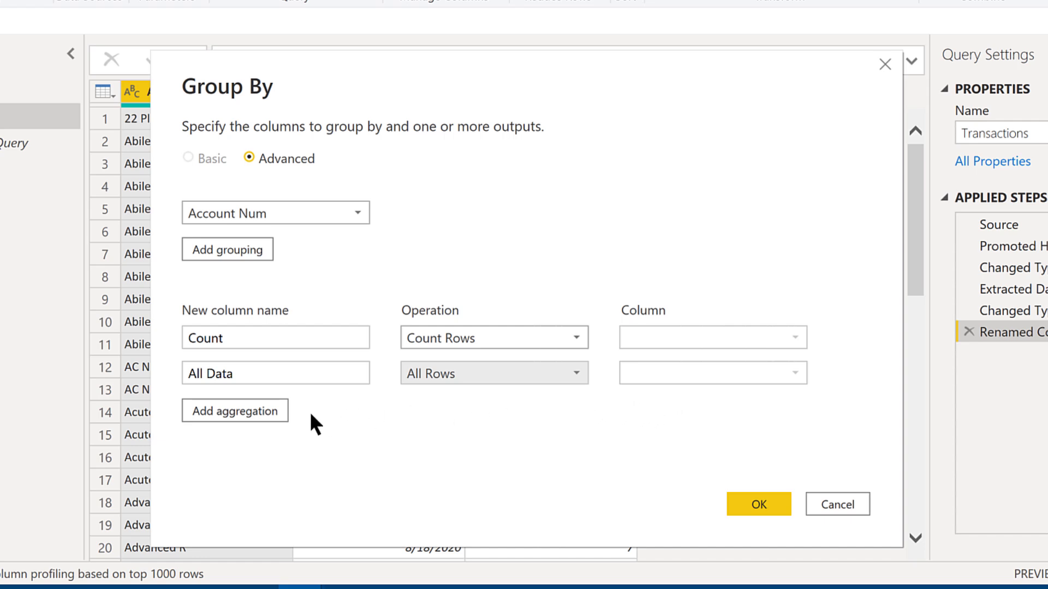
Apply the grouping and check the per-account Count value for 22 Plastic
{"action": "left_click", "coordinate": [766, 494]}
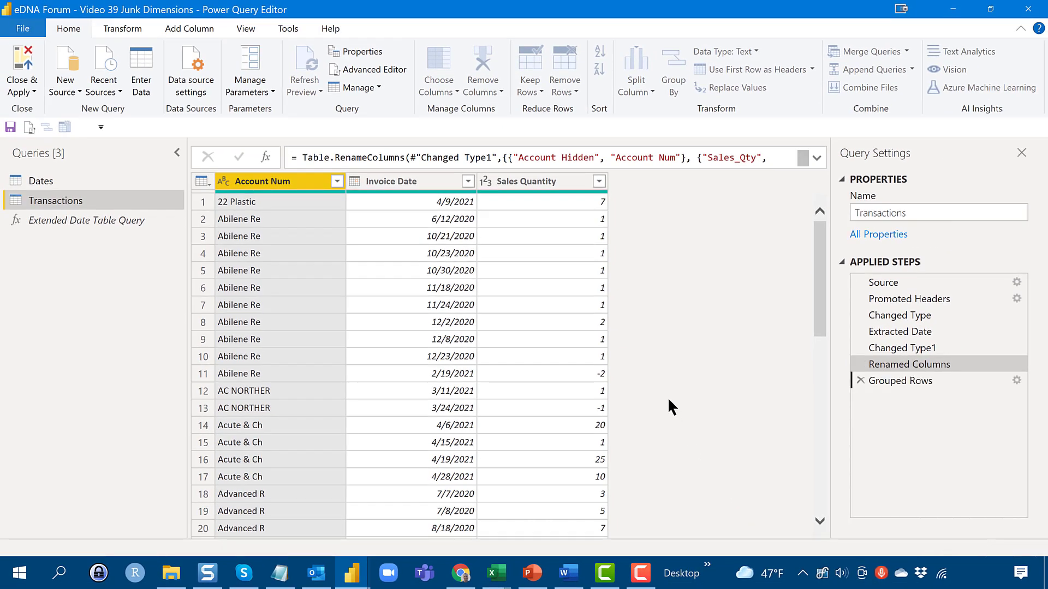
{"action": "left_click", "coordinate": [424, 218]}
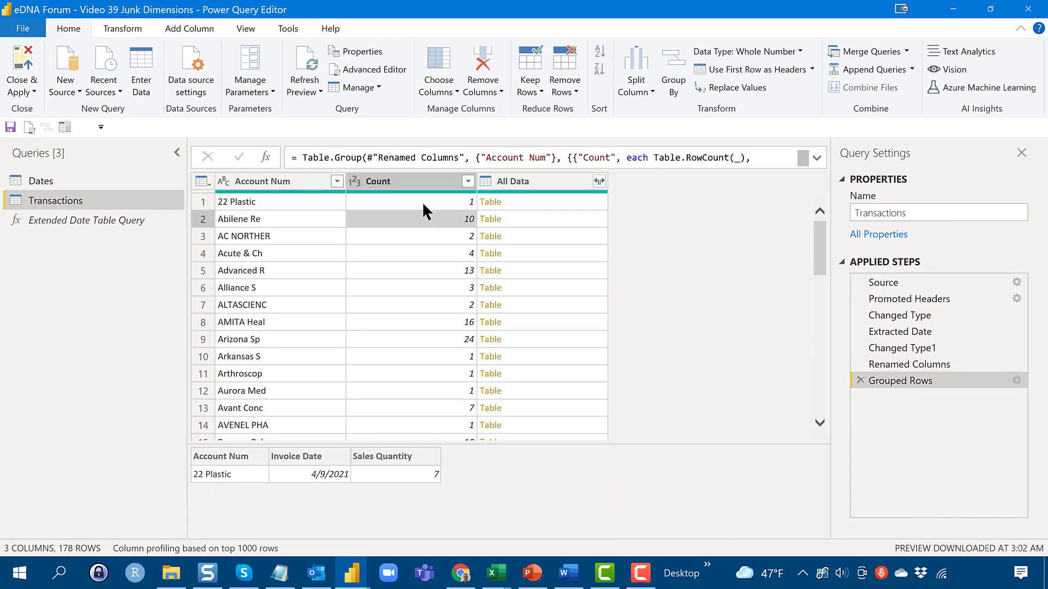
{"action": "left_click", "coordinate": [424, 204]}
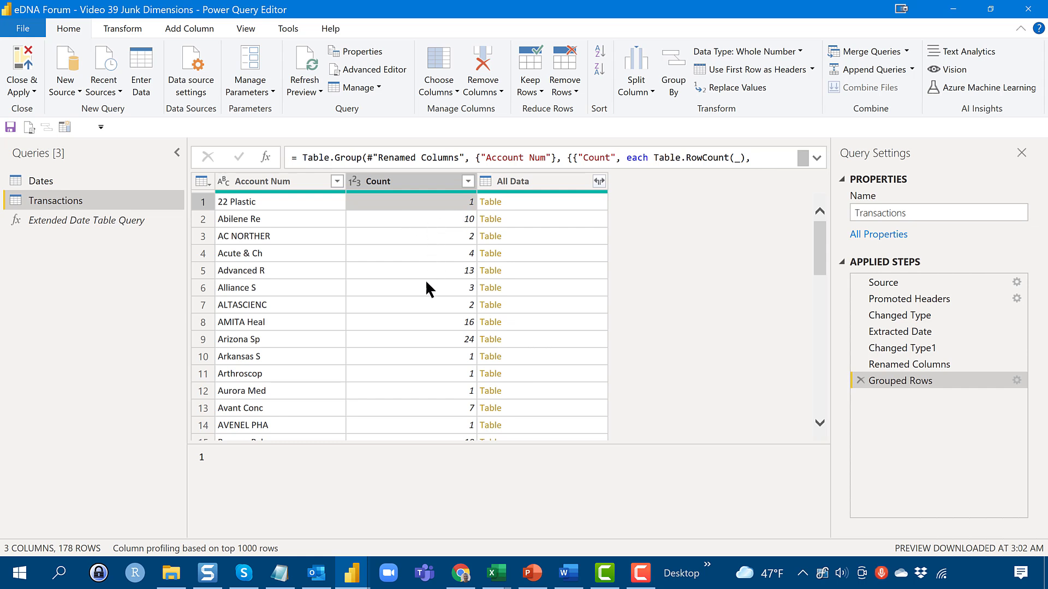
{"action": "left_click", "coordinate": [421, 324]}
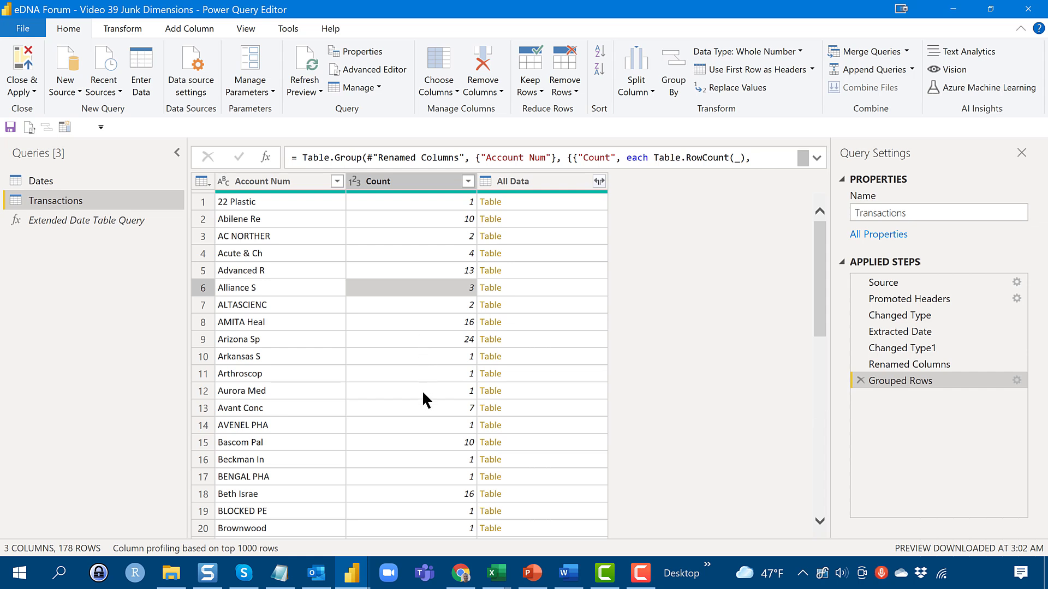
Expand All Data into Invoice Date and Sales Quantity, omitting Account Num and the column-name prefix
{"action": "left_click", "coordinate": [577, 183]}
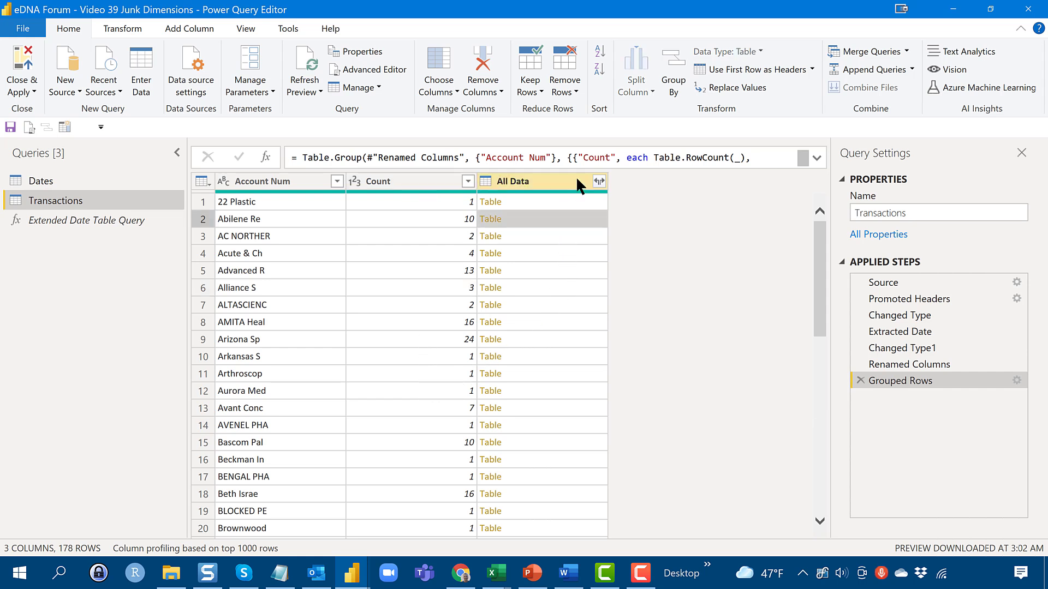
{"action": "left_click", "coordinate": [592, 181]}
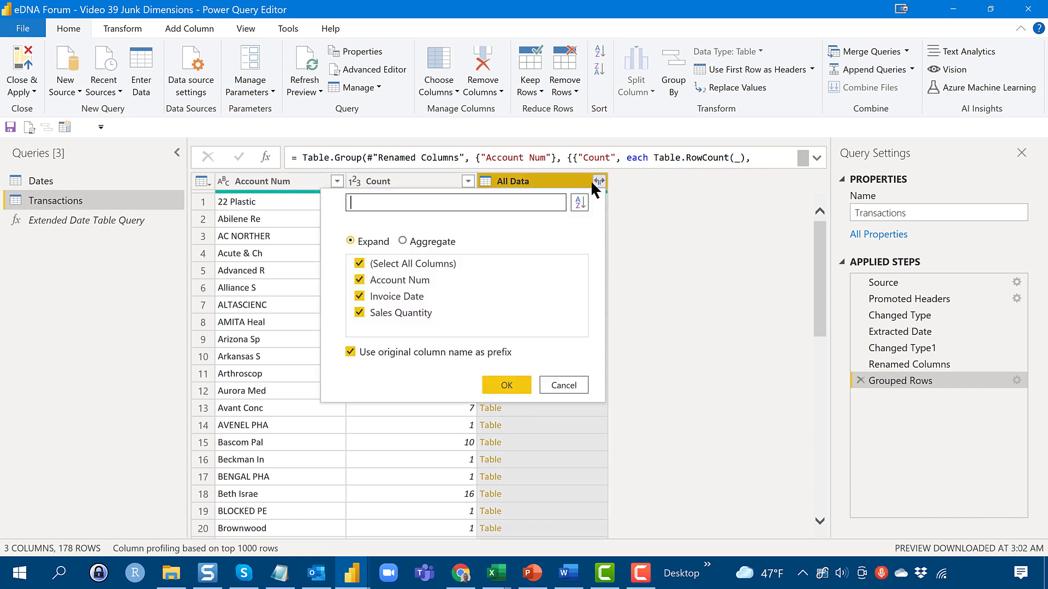
{"action": "left_click", "coordinate": [374, 281]}
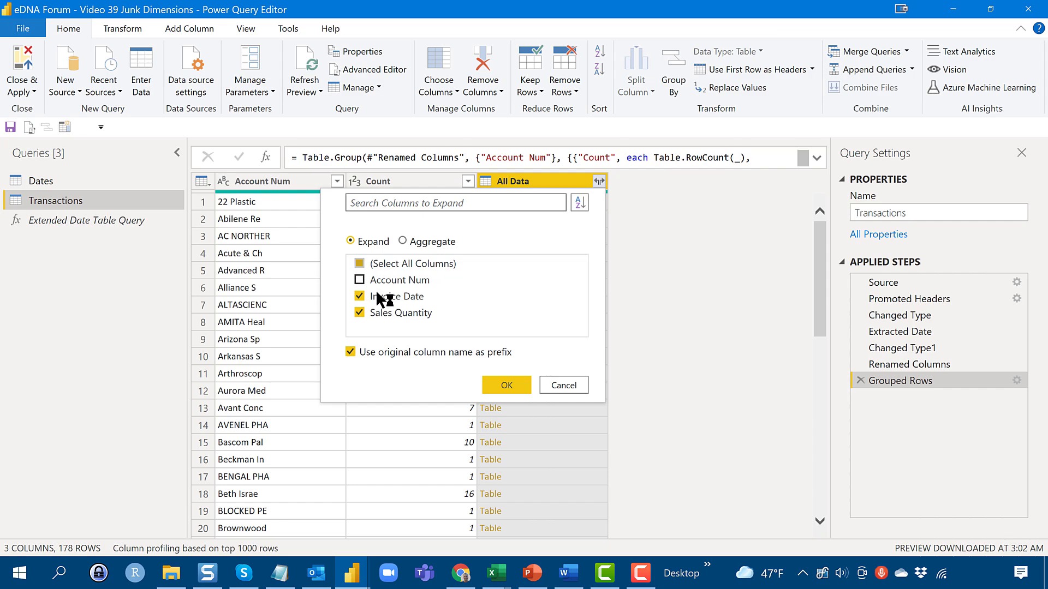
{"action": "left_click", "coordinate": [381, 355]}
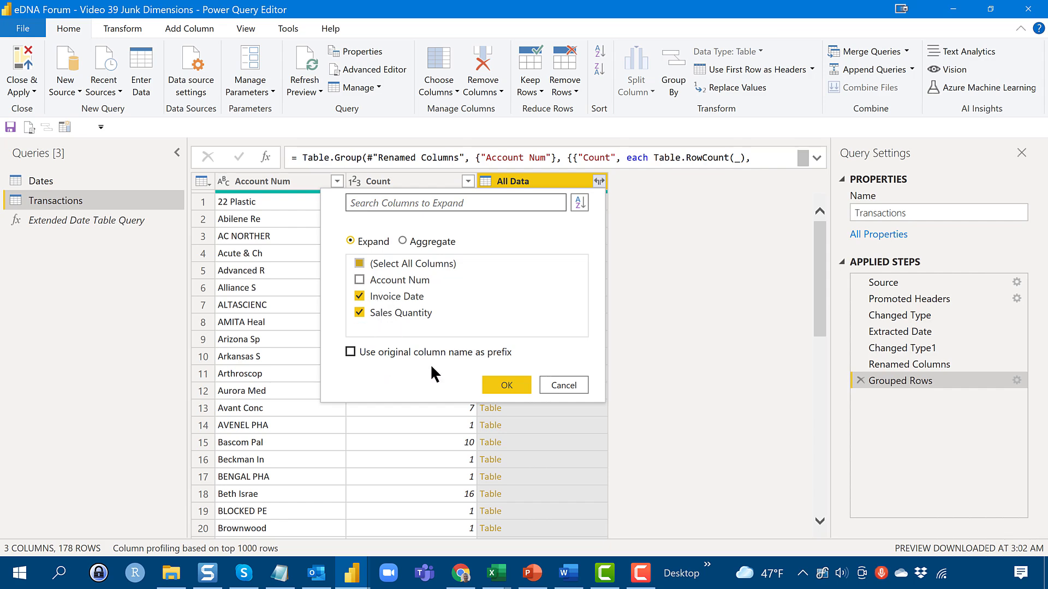
{"action": "left_click", "coordinate": [507, 385]}
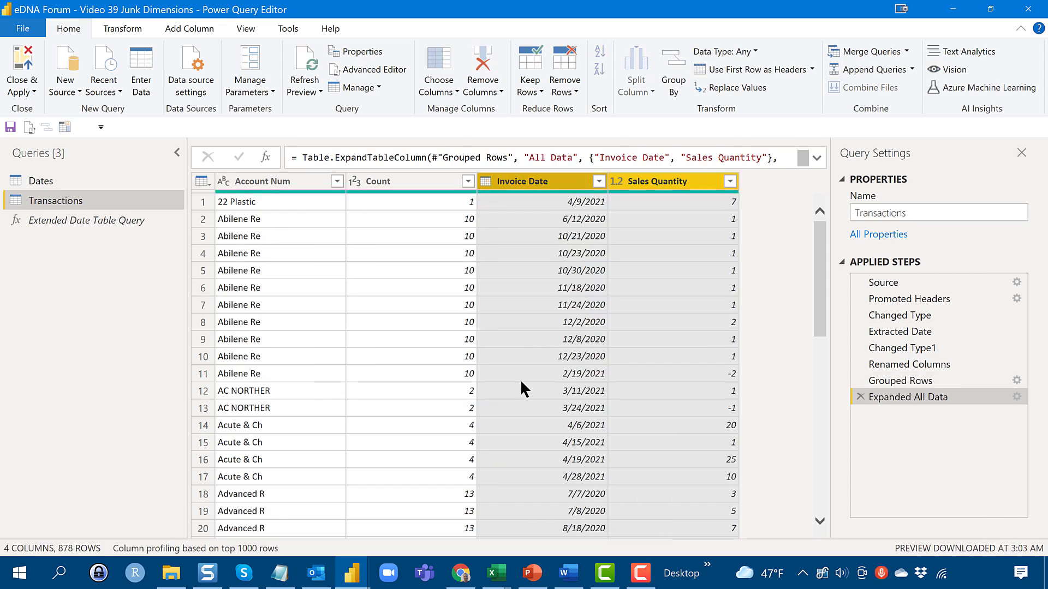
{"action": "left_click", "coordinate": [682, 304]}
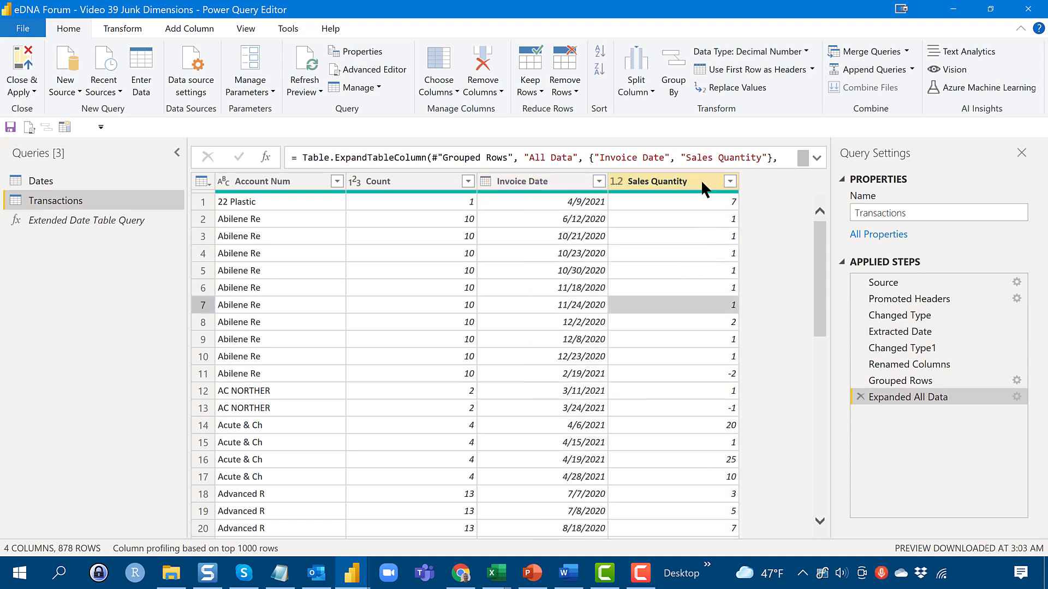
Add custom column Client Type: if [Count] = 1 then "Single-Order" else "Multi-Order"
{"action": "left_click", "coordinate": [192, 29]}
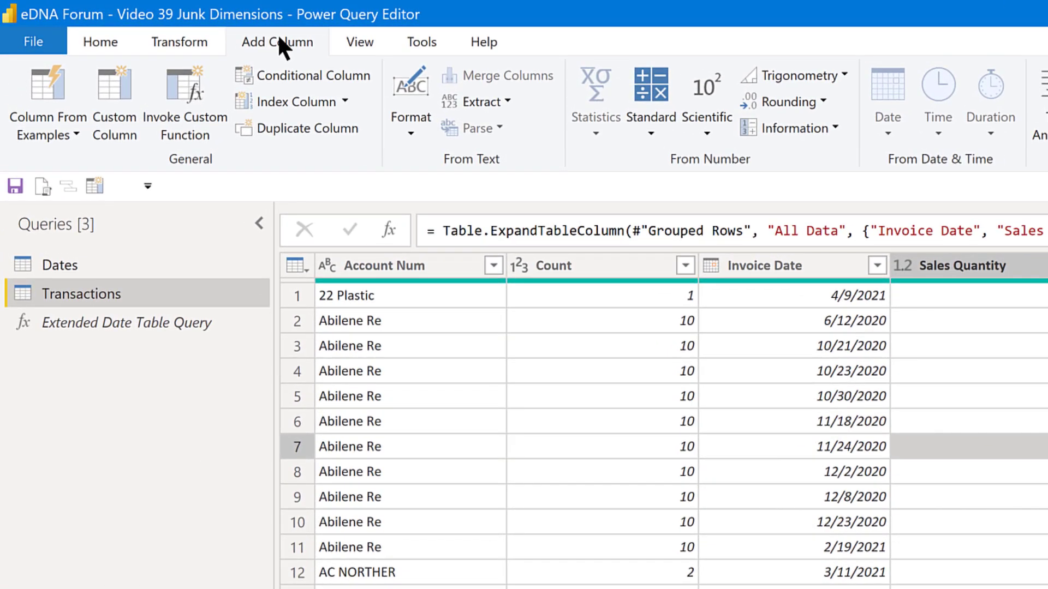
{"action": "left_click", "coordinate": [104, 79]}
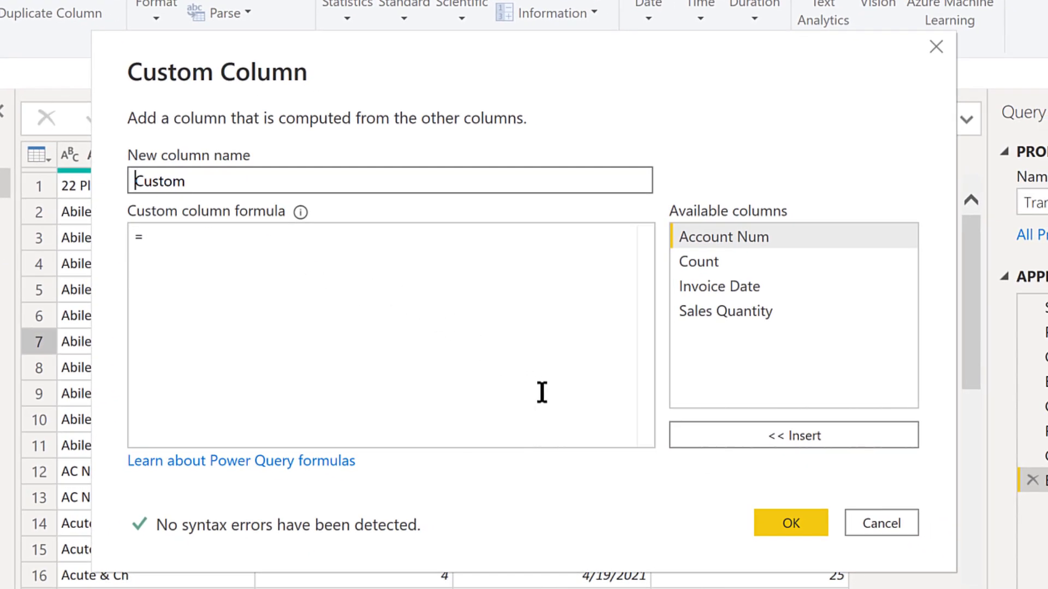
{"action": "left_click", "coordinate": [267, 182]}
{"action": "double_click", "coordinate": [266, 181]}
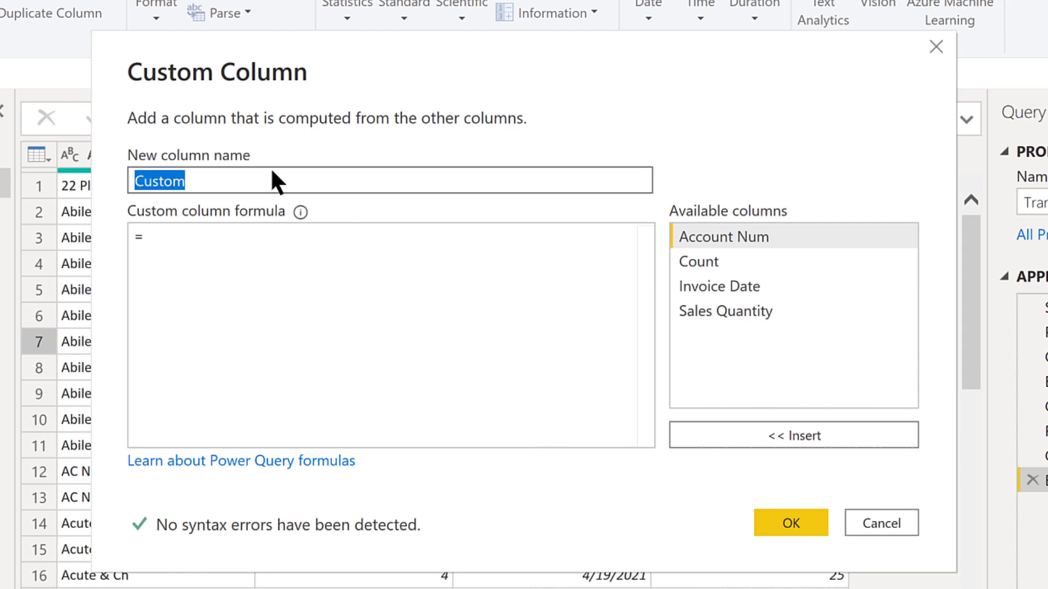
{"action": "type", "text": "Client Type"}
{"action": "key", "text": "Tab"}
{"action": "key", "text": "Tab"}
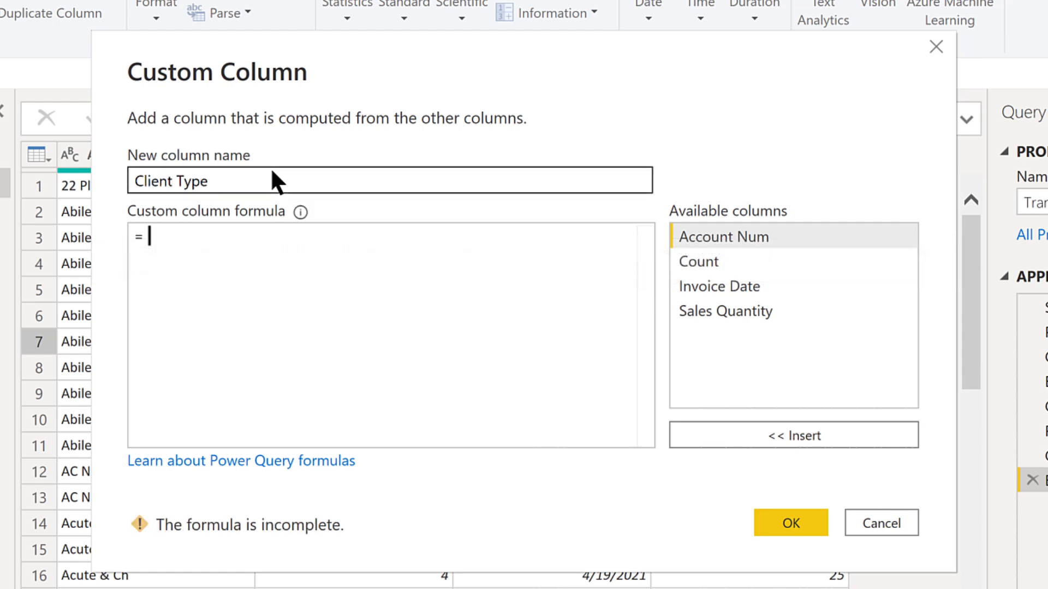
{"action": "type", "text": "if"}
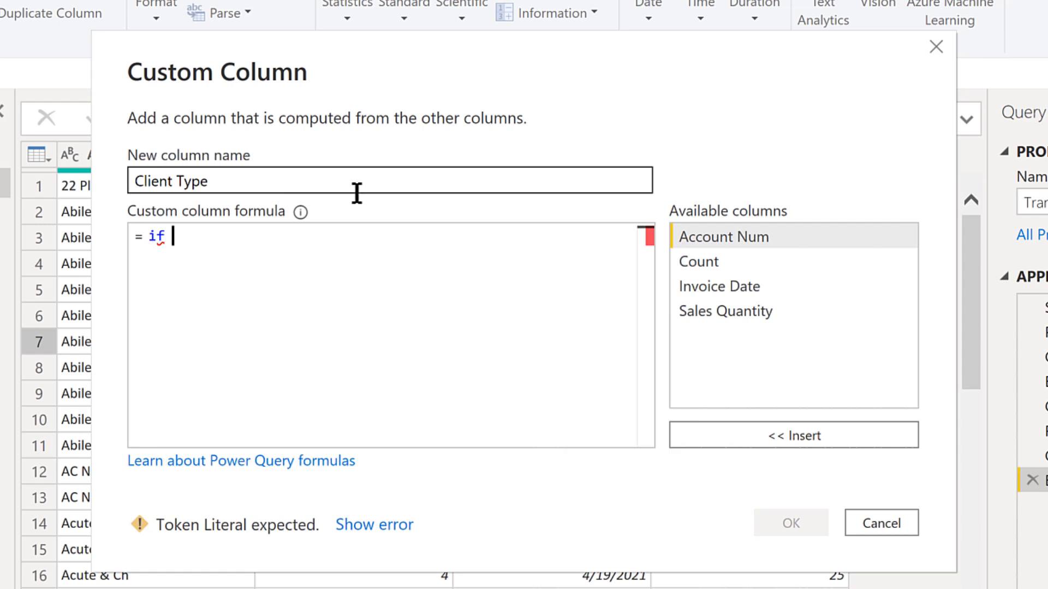
{"action": "left_click", "coordinate": [724, 262]}
{"action": "double_click", "coordinate": [723, 262]}
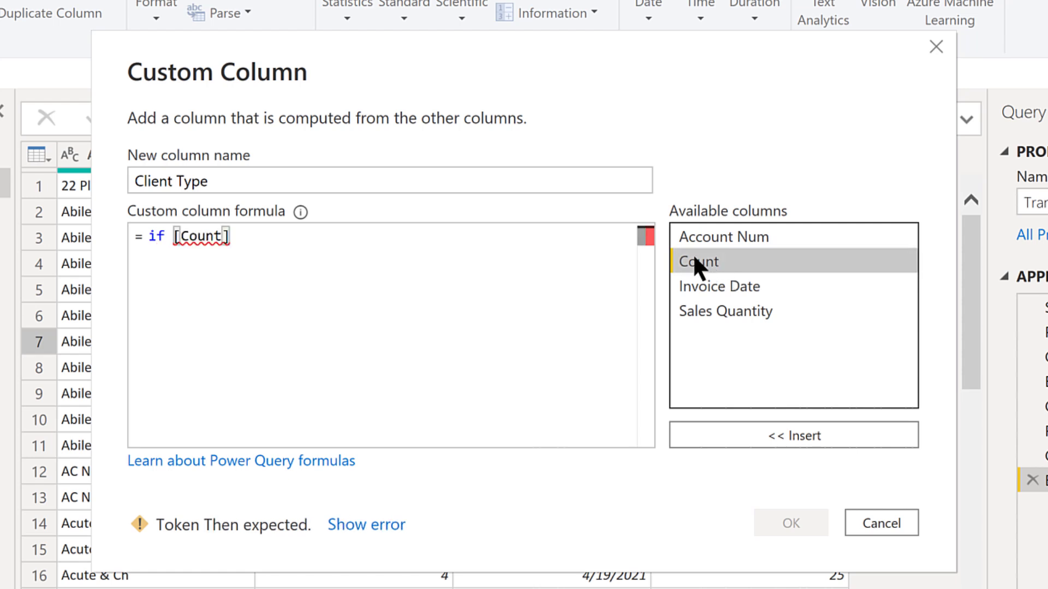
{"action": "left_click", "coordinate": [389, 231]}
{"action": "type", "text": "= "}
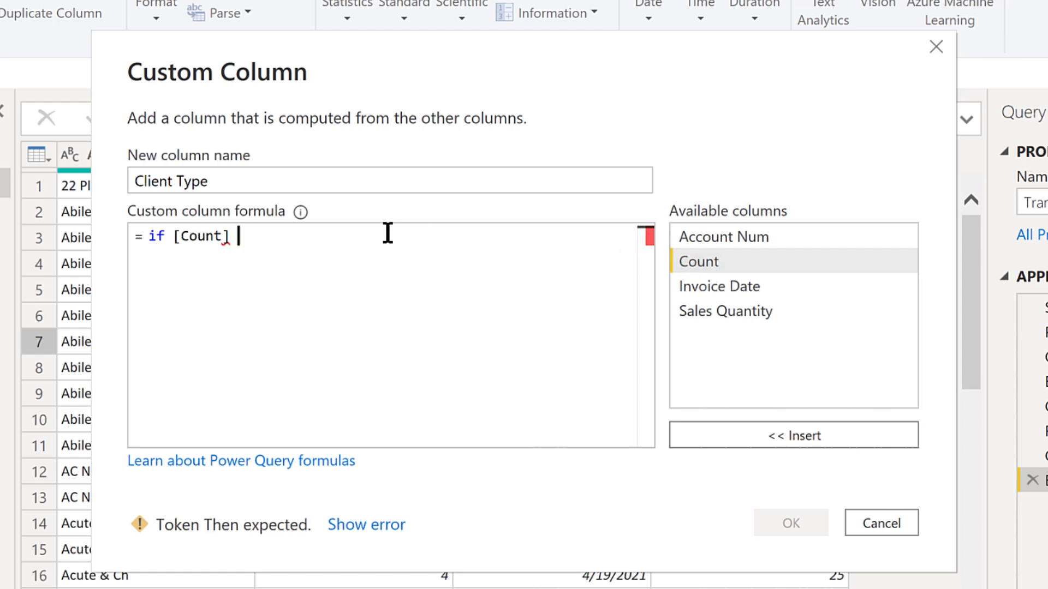
{"action": "type", "text": "1 then"}
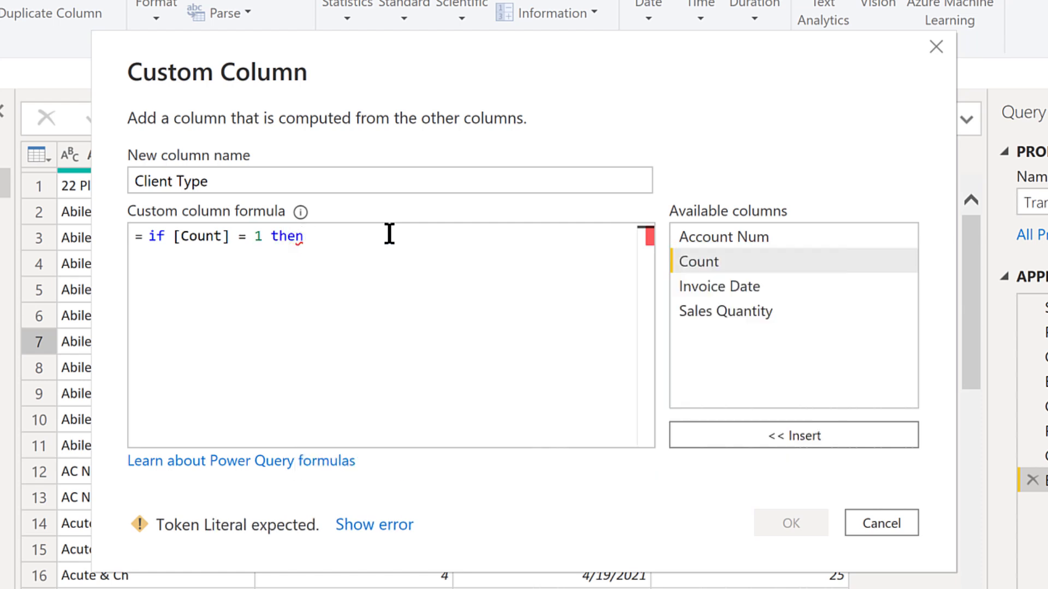
{"action": "type", "text": " \"Single-On"}
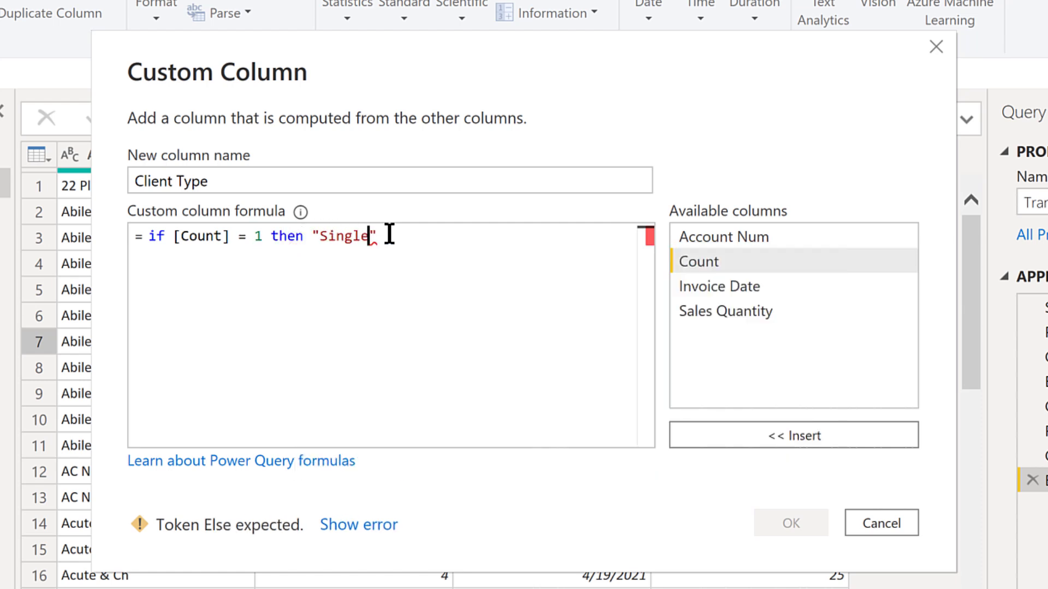
{"action": "type", "text": "der"}
{"action": "type", "text": "\" else "}
{"action": "type", "text": "\"Multi"}
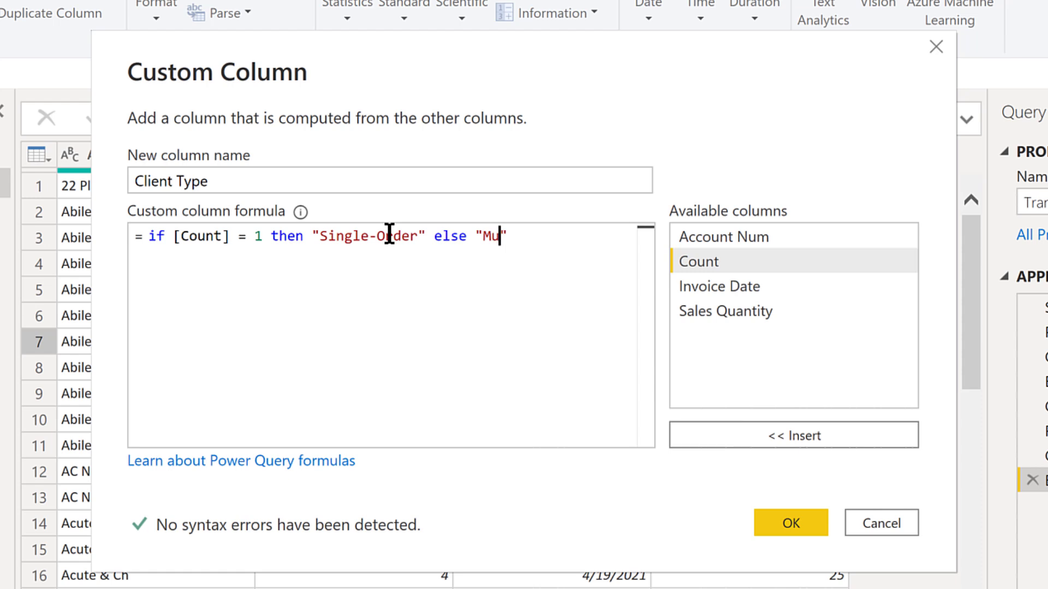
{"action": "type", "text": "-Order"}
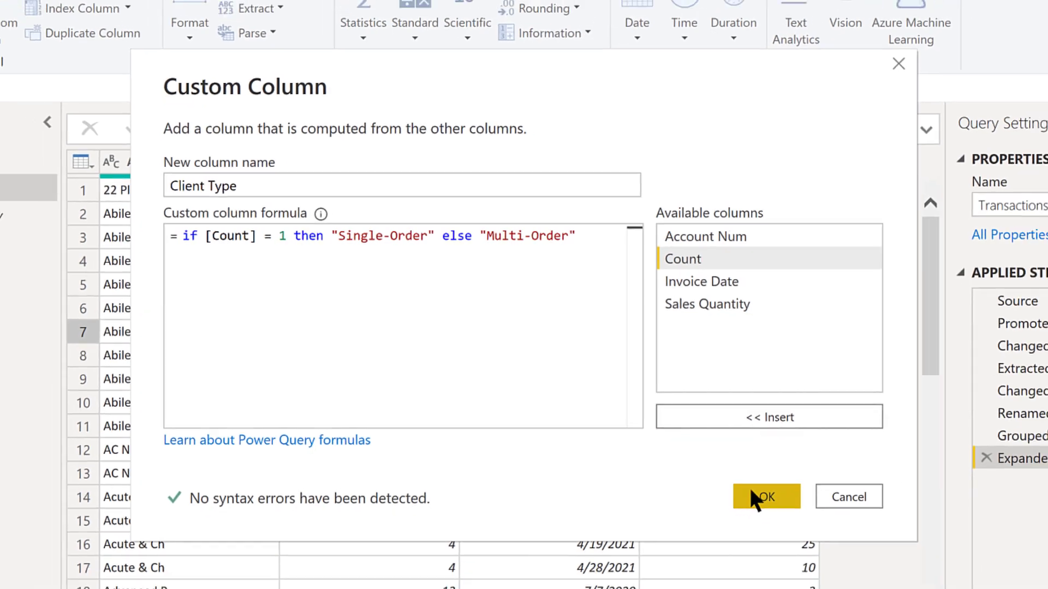
{"action": "left_click", "coordinate": [751, 491]}
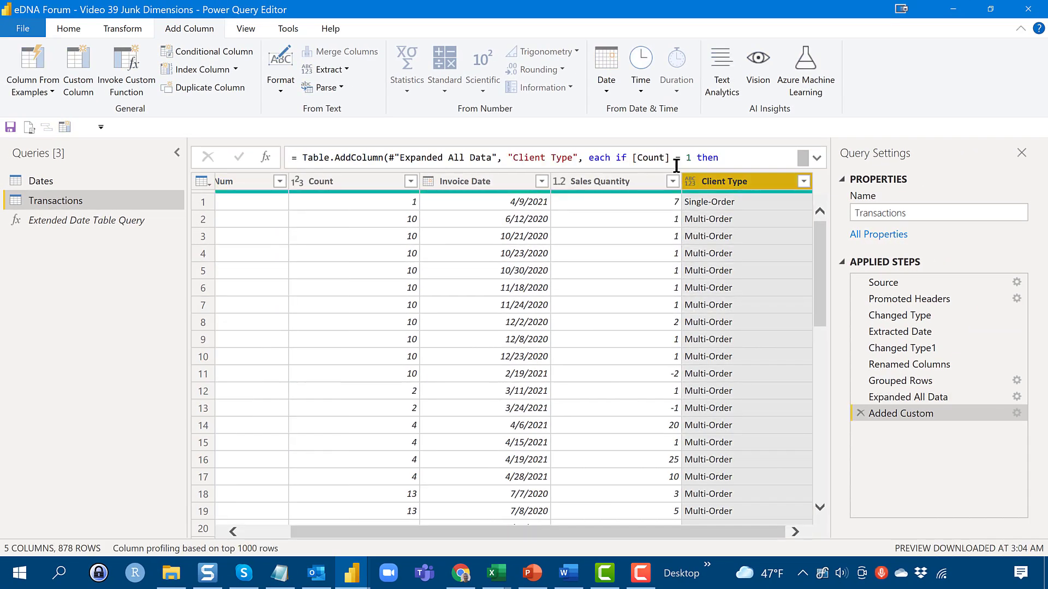
Change the Client Type column's data type to Text
{"action": "left_click", "coordinate": [688, 179]}
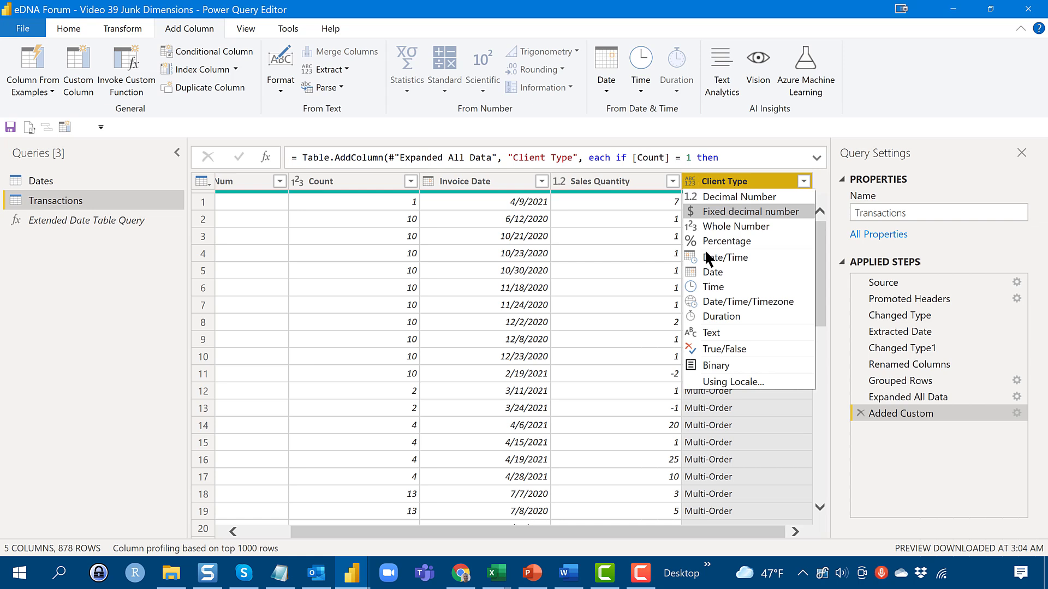
{"action": "left_click", "coordinate": [711, 333]}
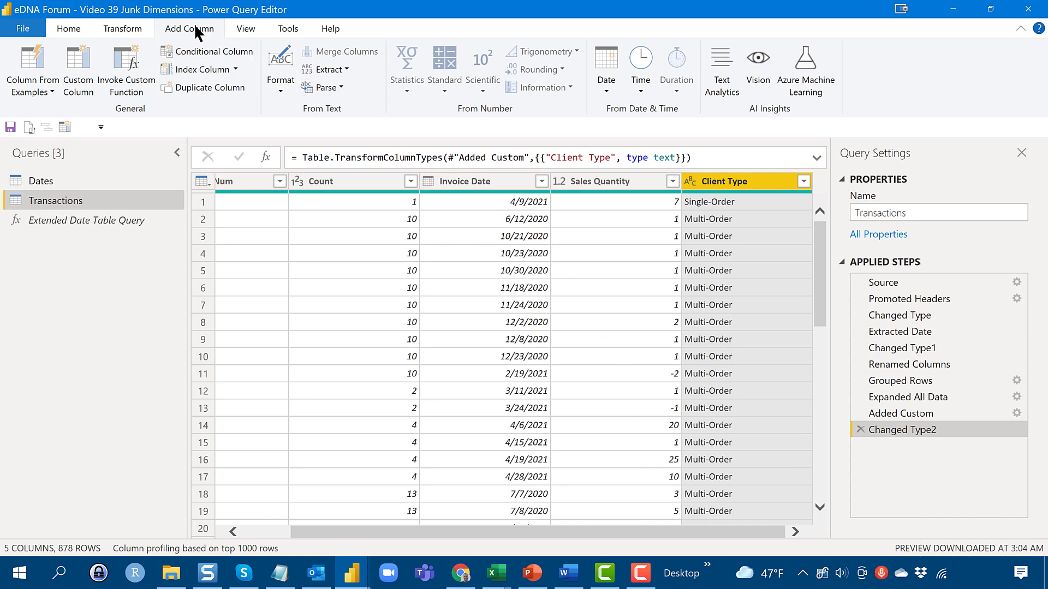
Start a new custom column and name it Today
{"action": "left_click", "coordinate": [78, 56]}
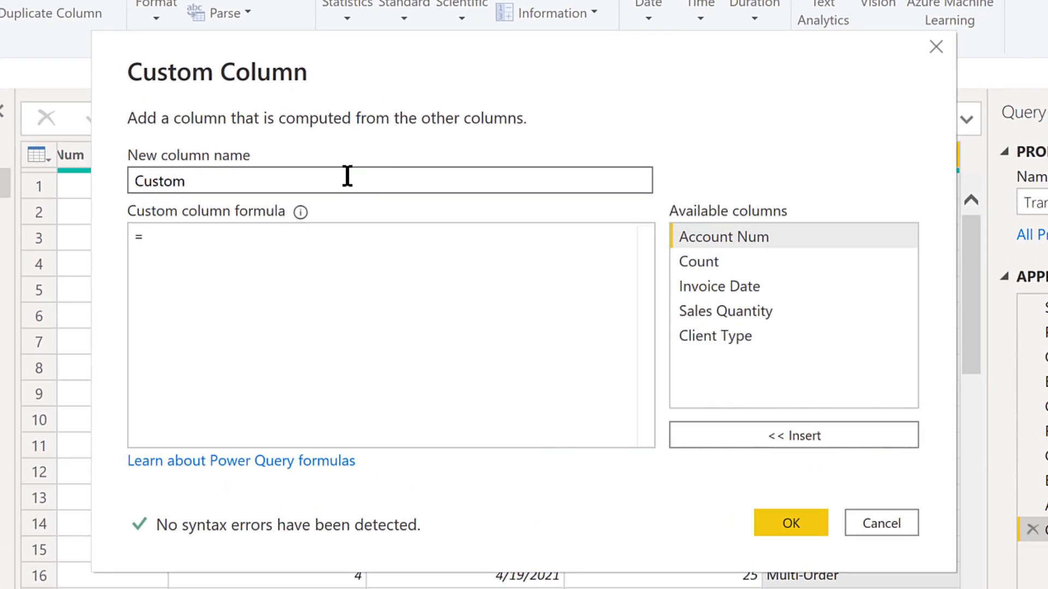
{"action": "left_click", "coordinate": [406, 194]}
{"action": "double_click", "coordinate": [347, 175]}
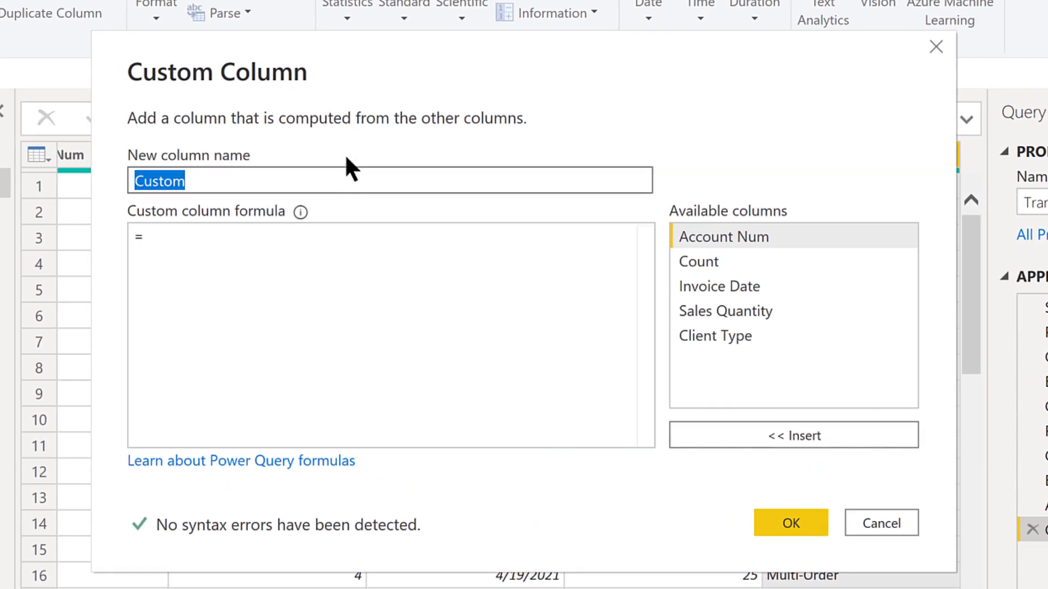
{"action": "type", "text": "Today"}
{"action": "key", "text": "Tab"}
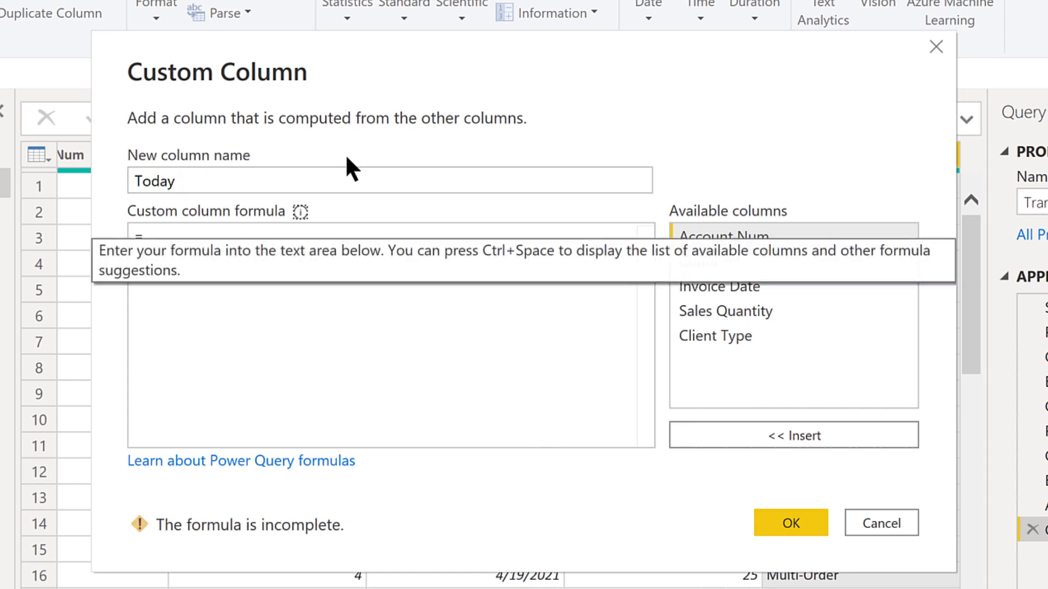
{"action": "left_click", "coordinate": [270, 169]}
{"action": "key", "text": "BackSpace"}
{"action": "type", "text": "y"}
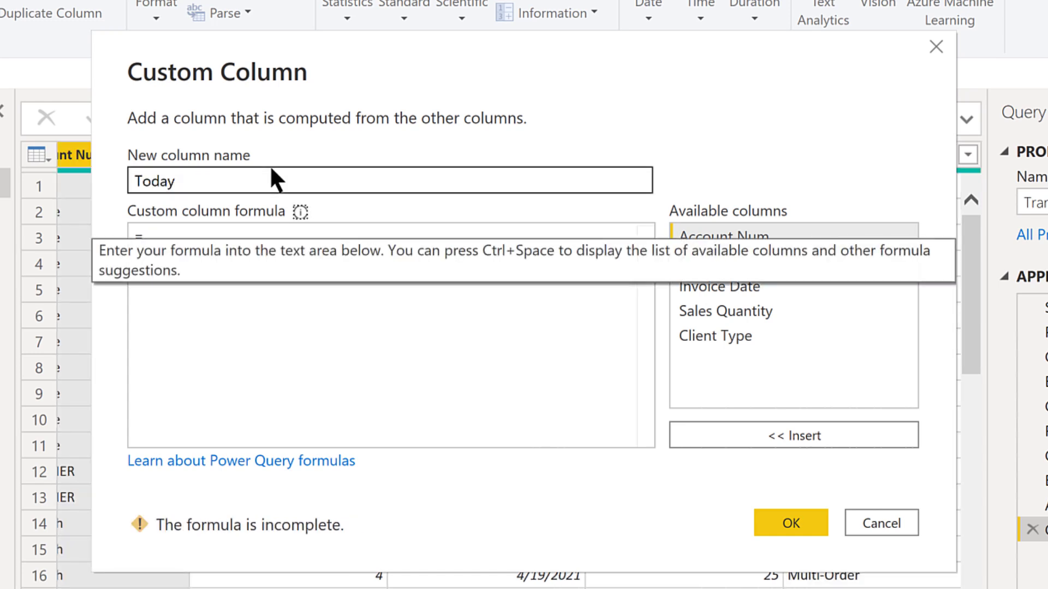
Enter the formula Date.From( DateTime.LocalNow()) for the Today column
{"action": "key", "text": "Tab"}
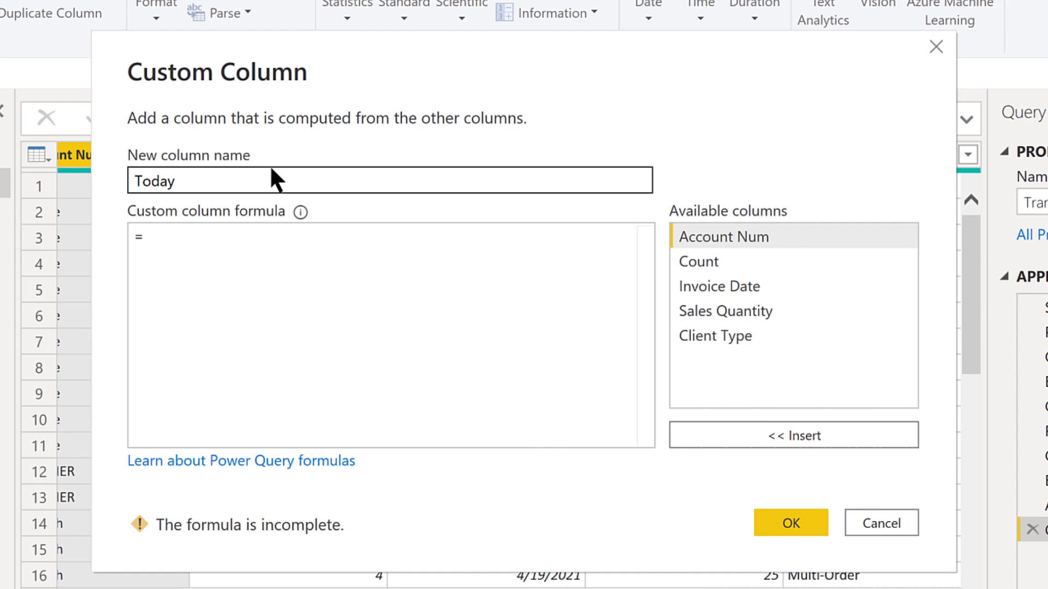
{"action": "type", "text": "lo"}
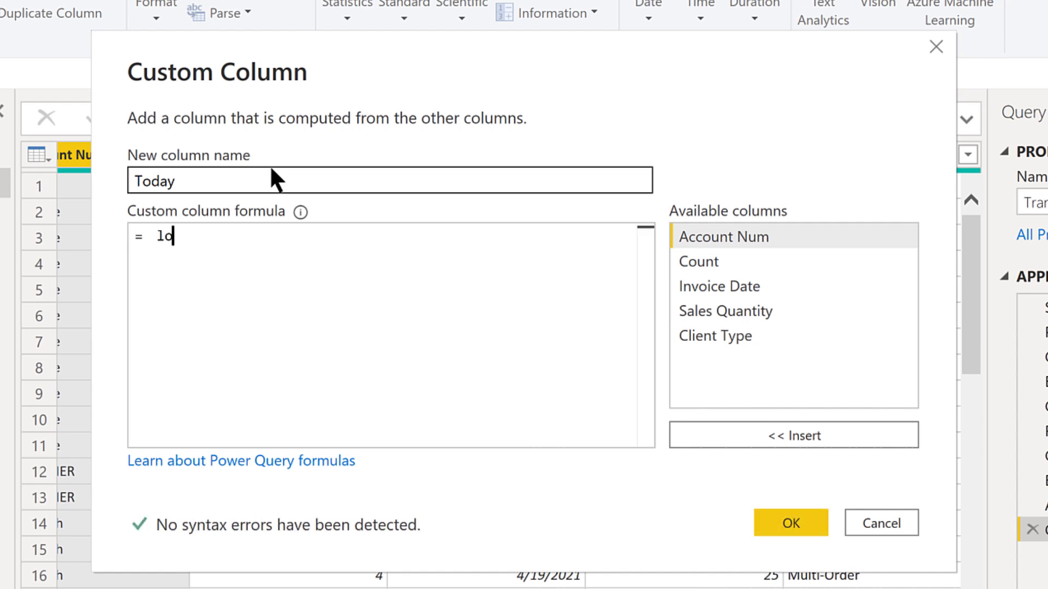
{"action": "type", "text": "cal"}
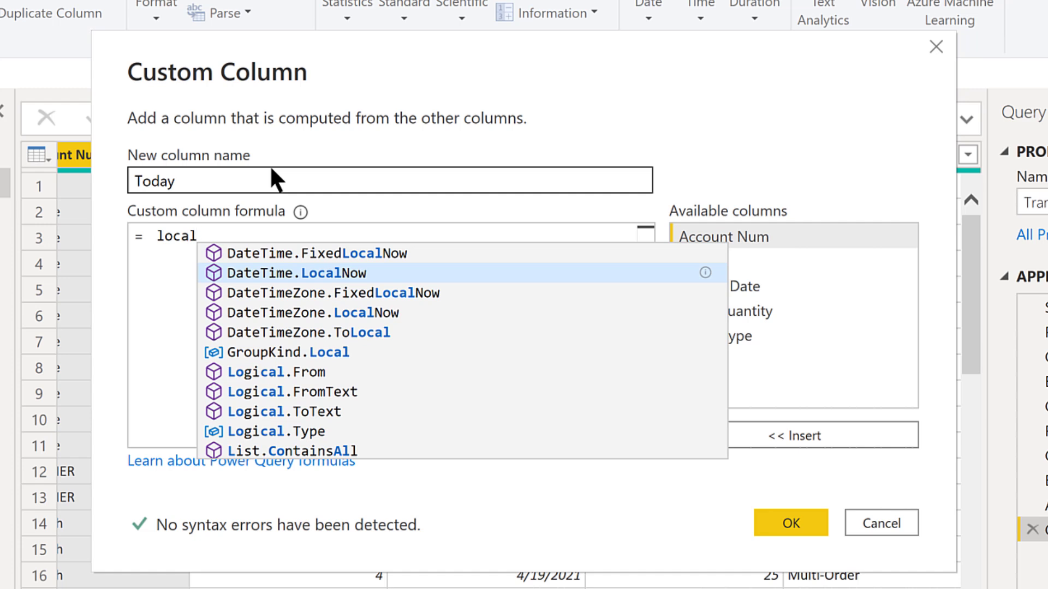
{"action": "key", "text": "Tab"}
{"action": "type", "text": "()"}
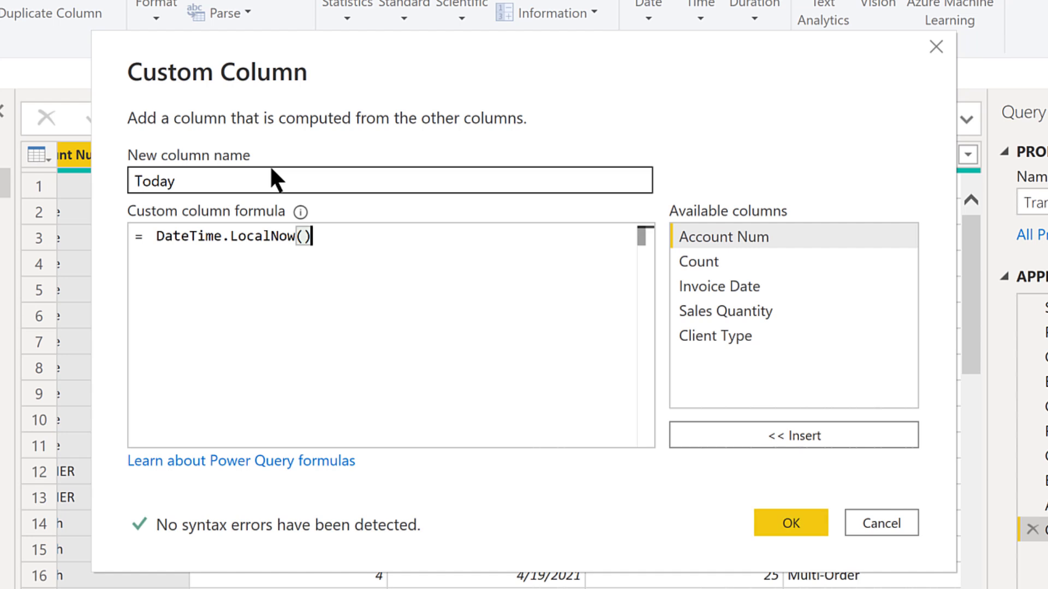
{"action": "key", "text": "Home"}
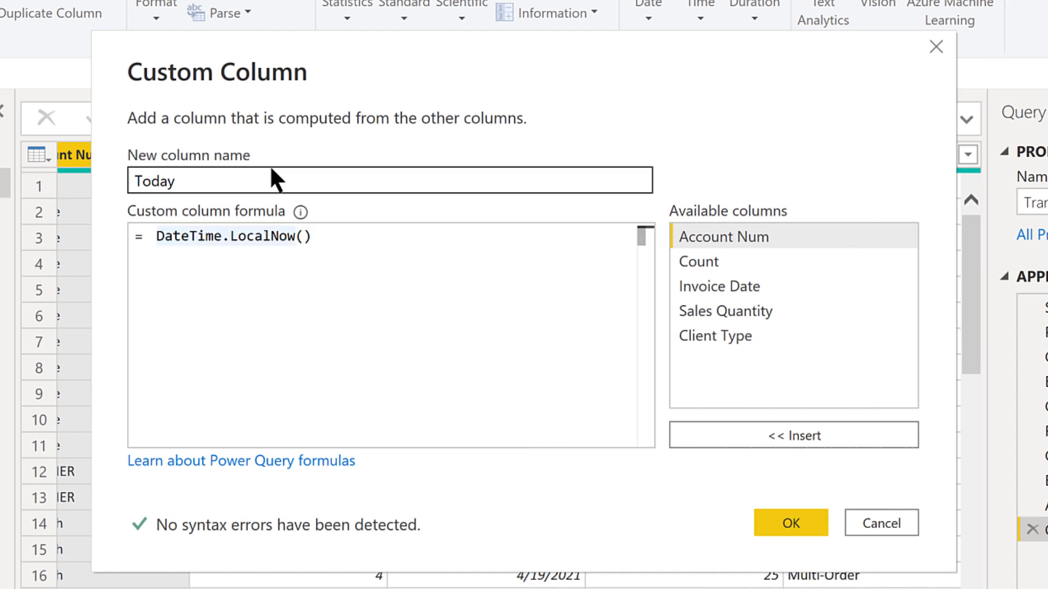
{"action": "type", "text": "Da"}
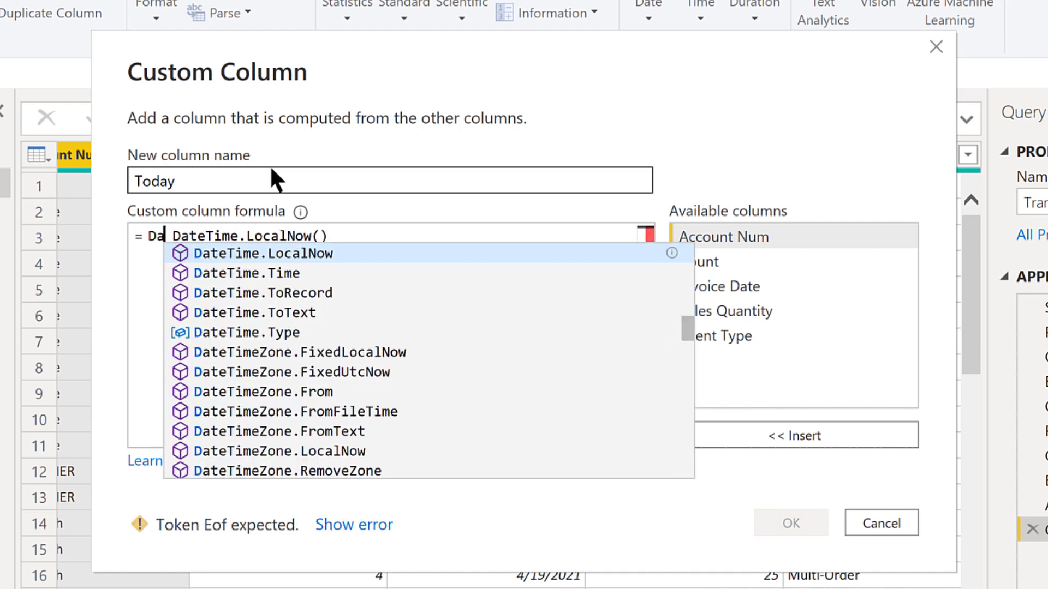
{"action": "type", "text": "te.From("}
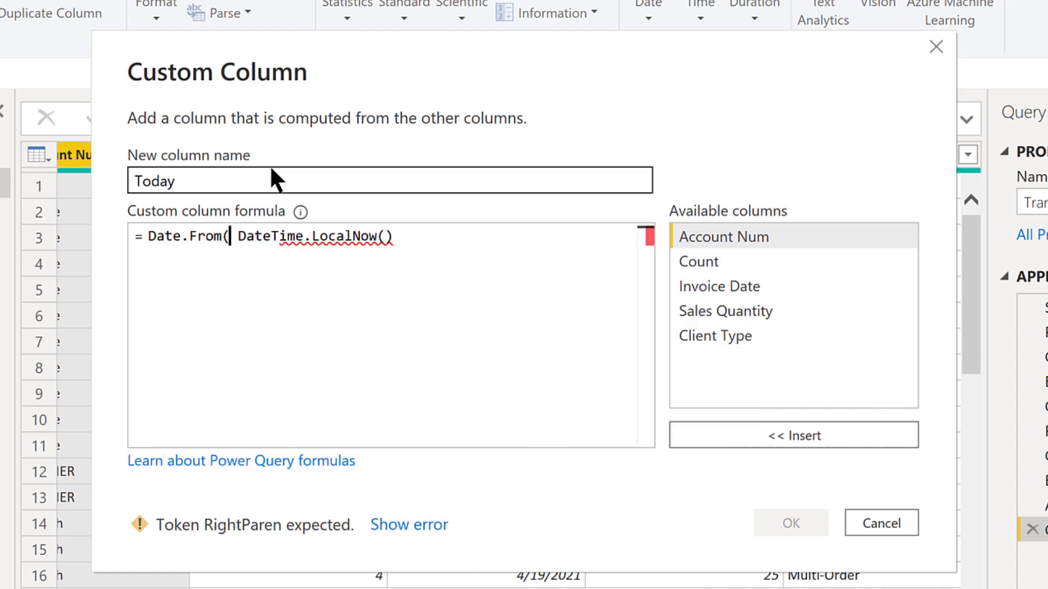
{"action": "key", "text": "End"}
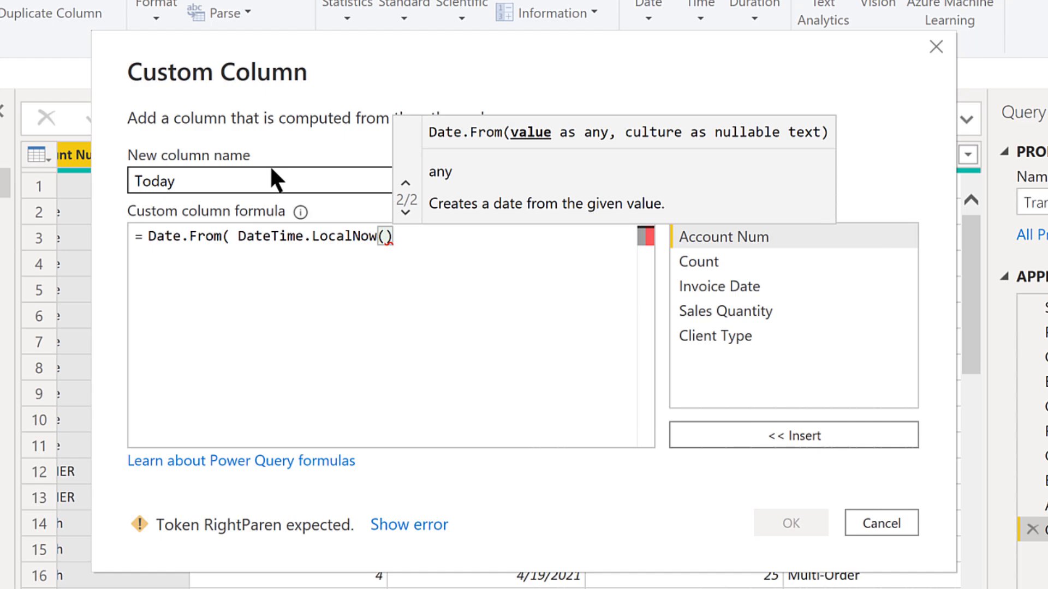
{"action": "type", "text": ")"}
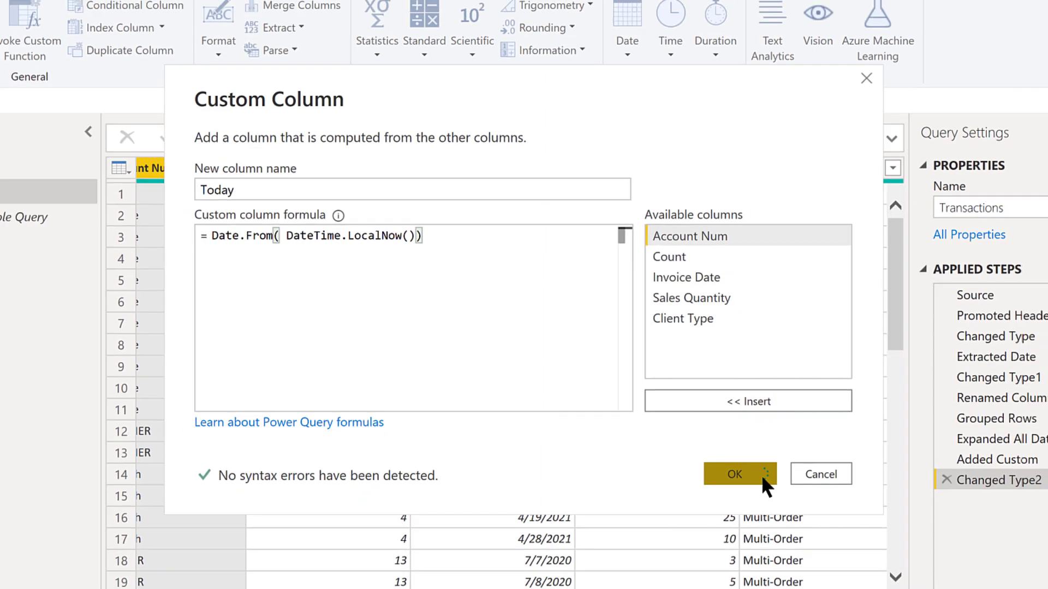
Create the Today column and set its data type to Date
{"action": "left_click", "coordinate": [809, 525]}
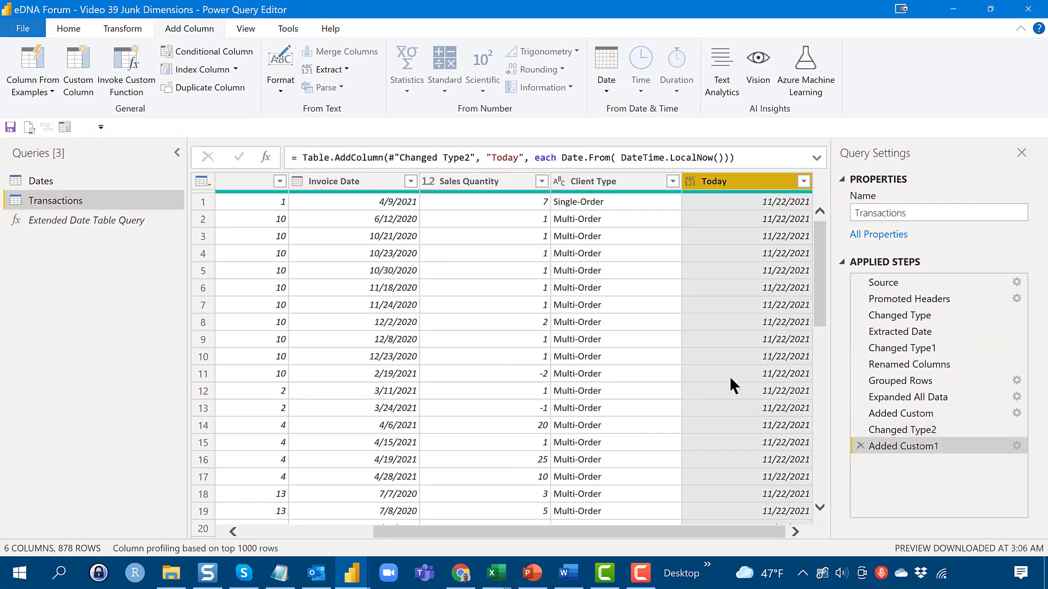
{"action": "left_click", "coordinate": [686, 180]}
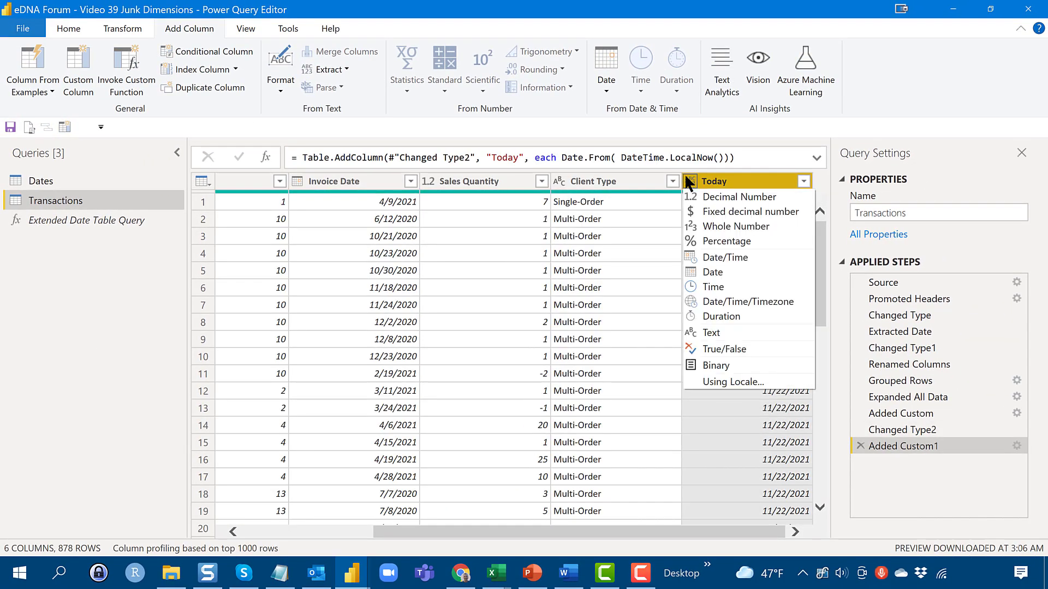
{"action": "left_click", "coordinate": [715, 271]}
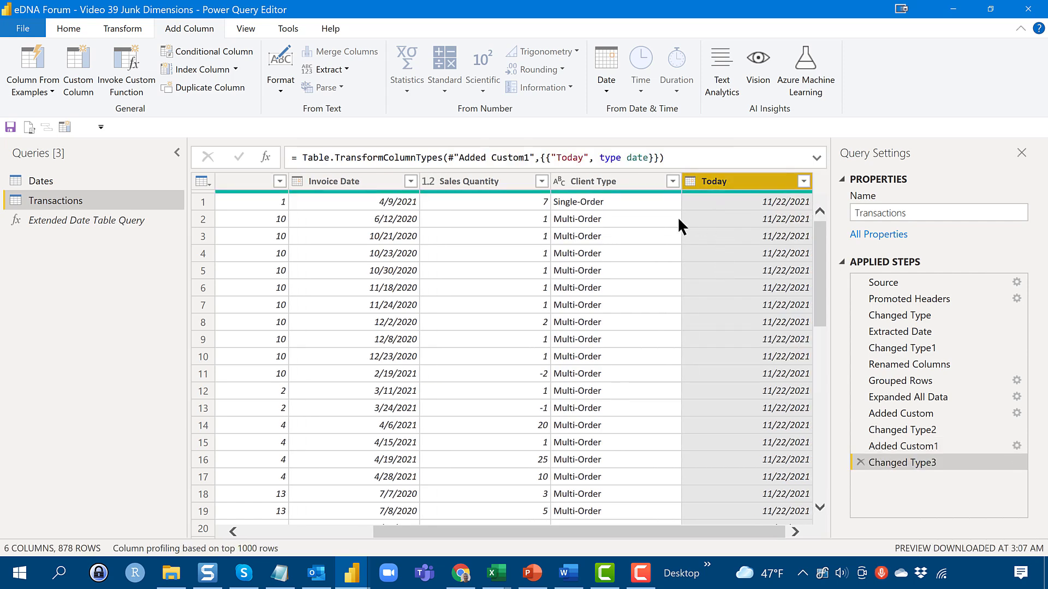
Move the Today column just before Invoice Date and select it
{"action": "left_click_drag", "start_coordinate": [742, 184], "coordinate": [330, 183]}
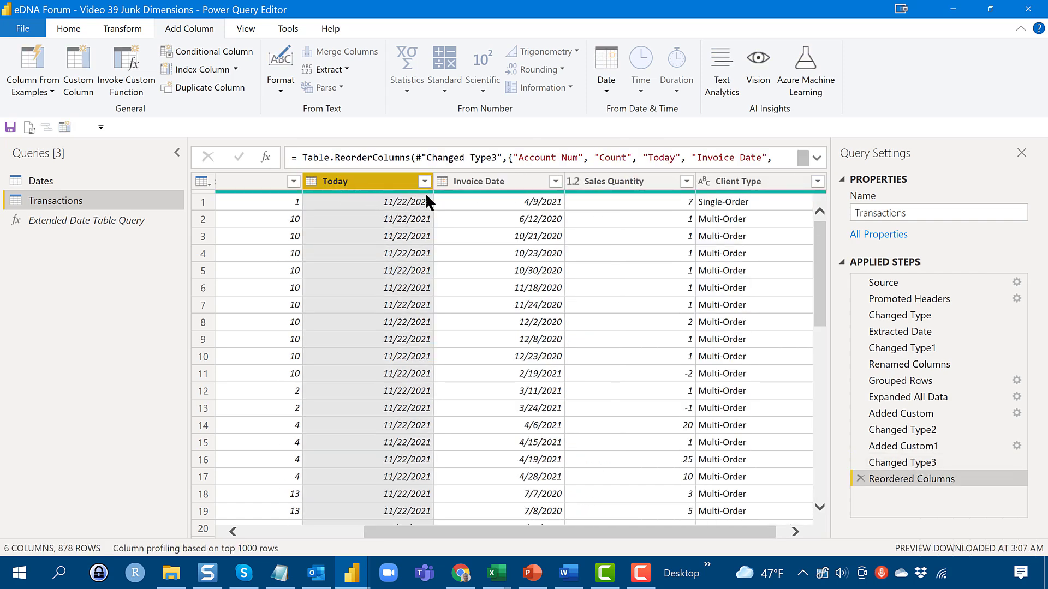
{"action": "left_click", "coordinate": [505, 181]}
{"action": "key", "text": "shift+End"}
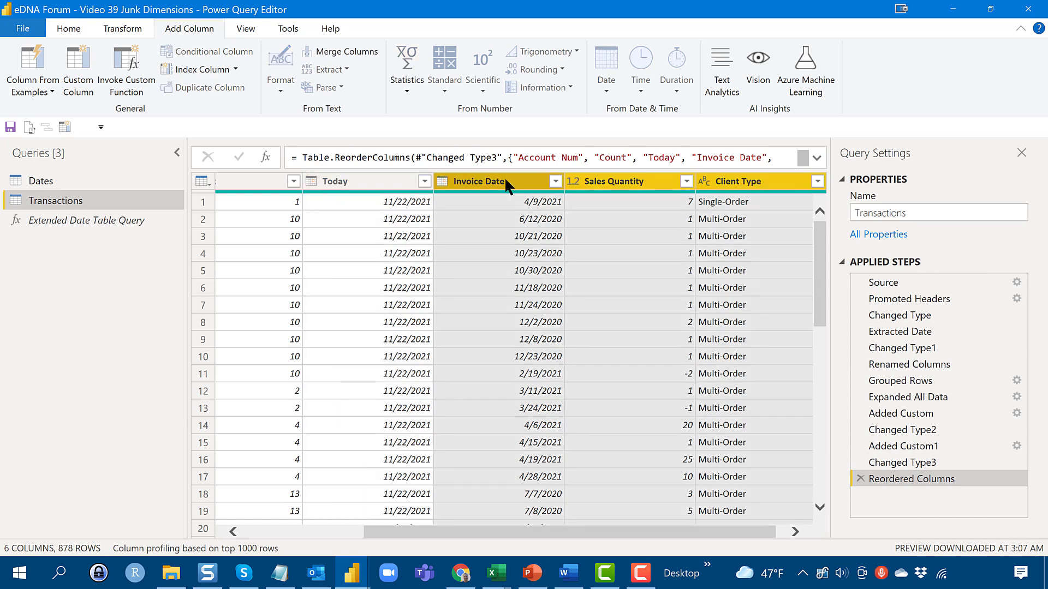
{"action": "left_click", "coordinate": [376, 184]}
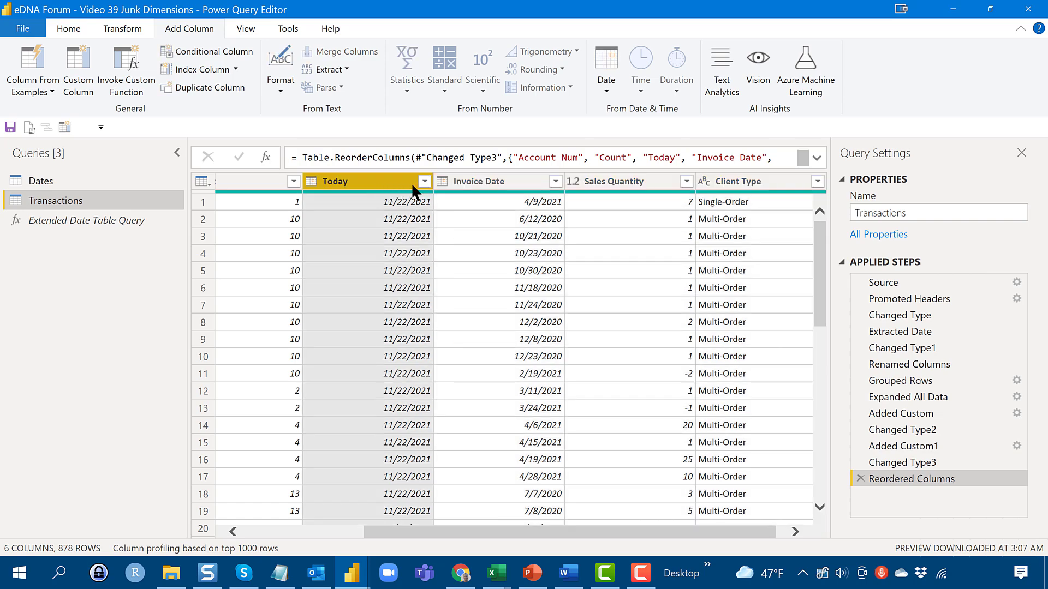
Subtract Invoice Date from Today in days and name the result Days Prior to Today
{"action": "left_click", "coordinate": [496, 181], "text": "ctrl"}
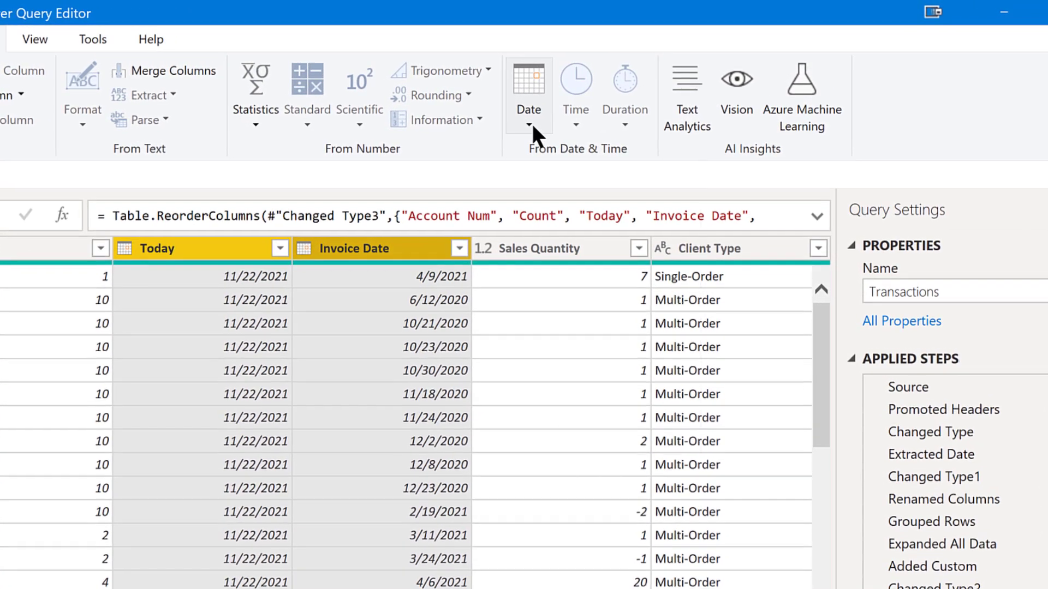
{"action": "left_click", "coordinate": [606, 88]}
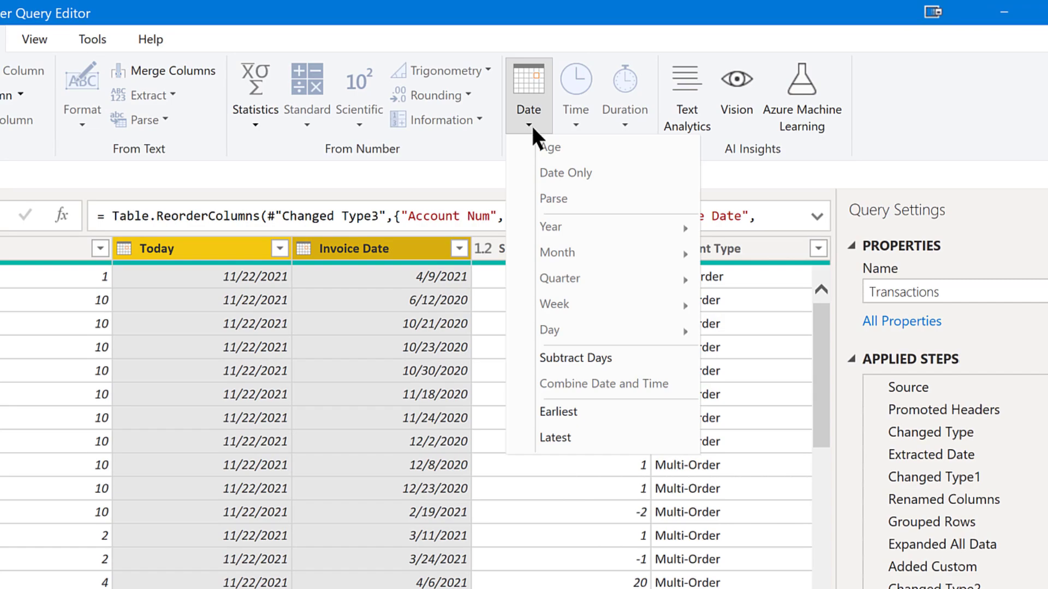
{"action": "left_click", "coordinate": [586, 352]}
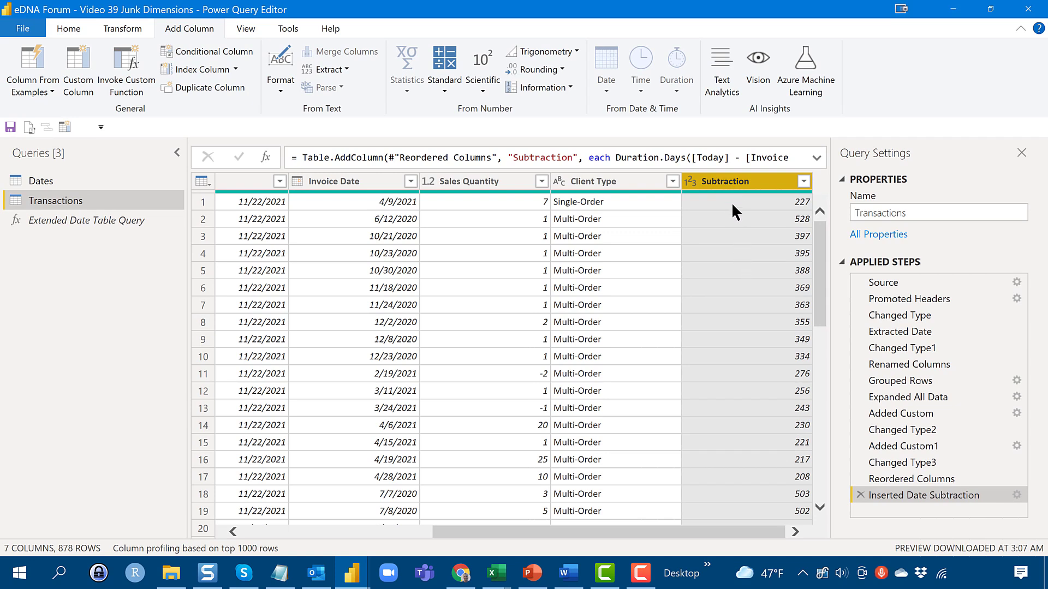
{"action": "mouse_move", "coordinate": [731, 189]}
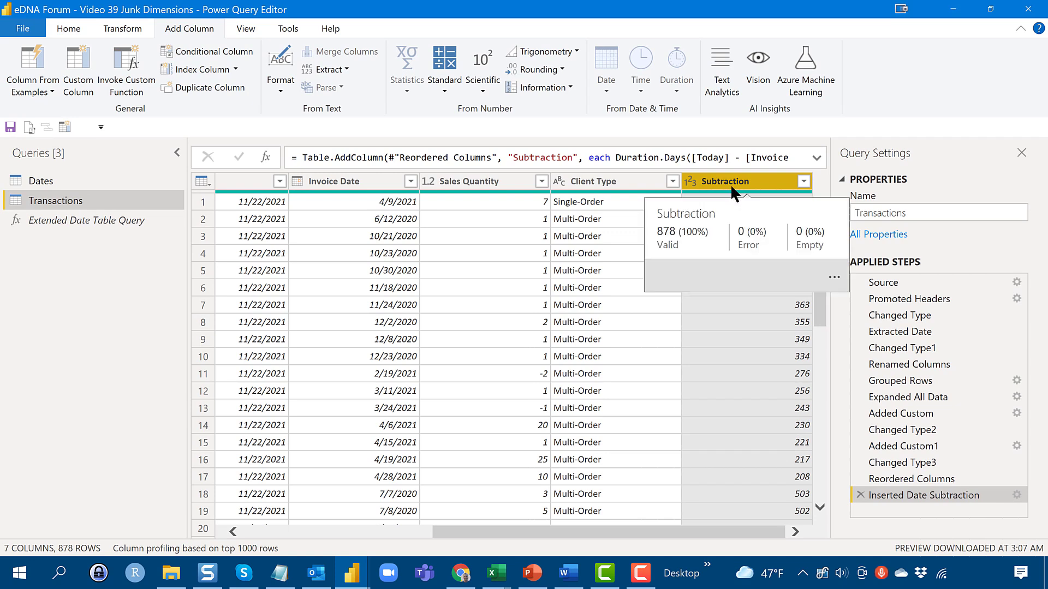
{"action": "double_click", "coordinate": [729, 181]}
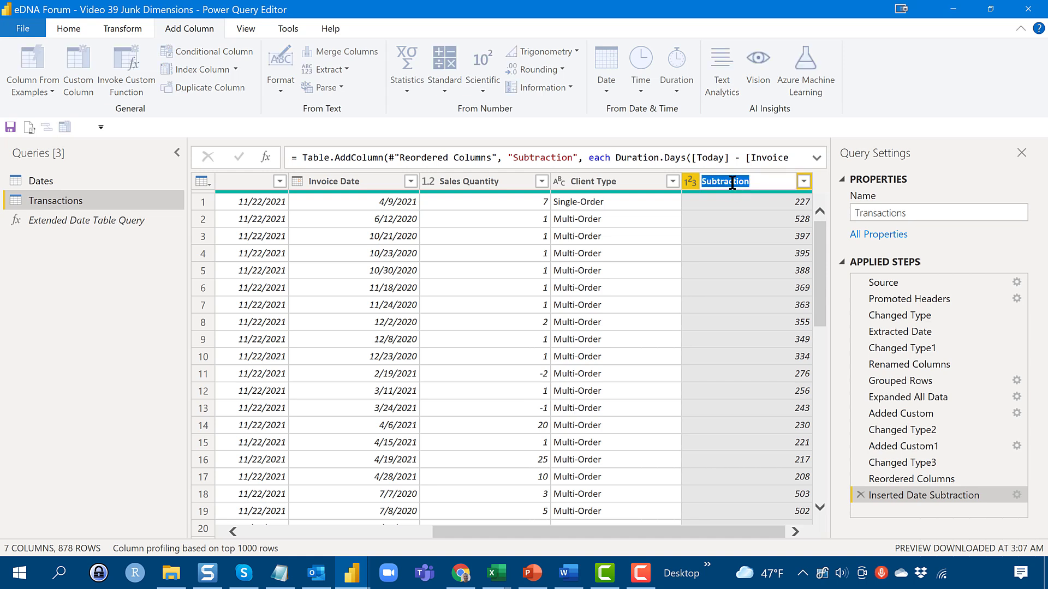
{"action": "type", "text": "Days Prior to Today"}
{"action": "key", "text": "Return"}
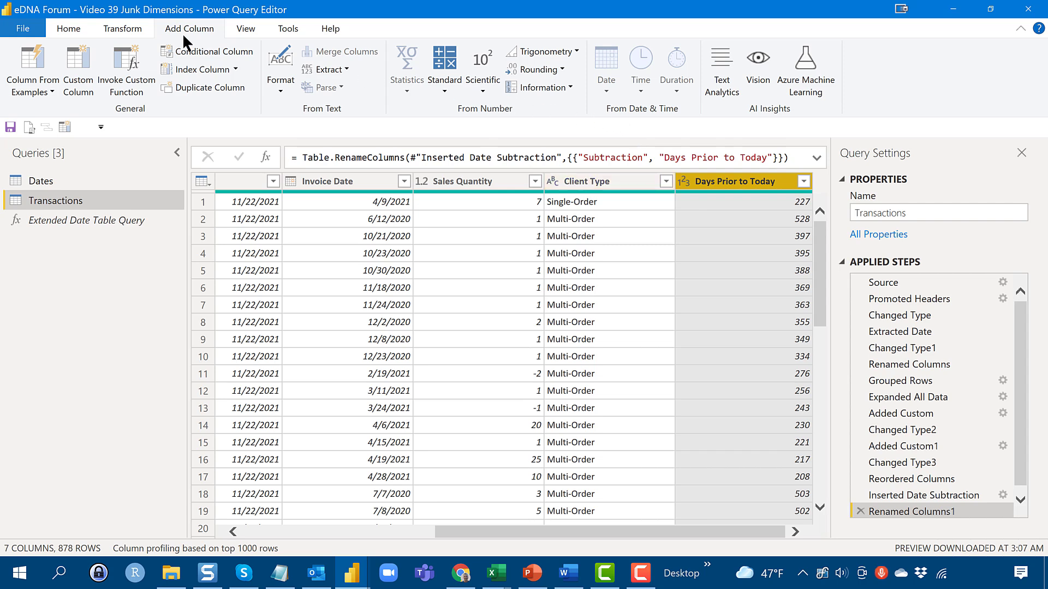
Start an advanced Group By on Account Num with an All Data (All Rows) output
{"action": "left_click", "coordinate": [67, 23]}
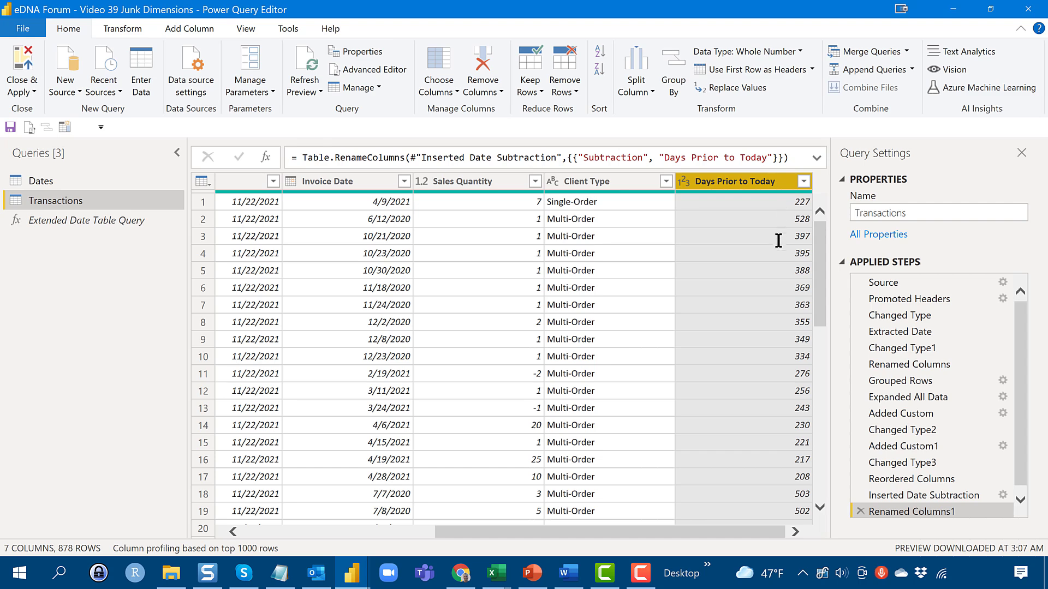
{"action": "left_click", "coordinate": [772, 331]}
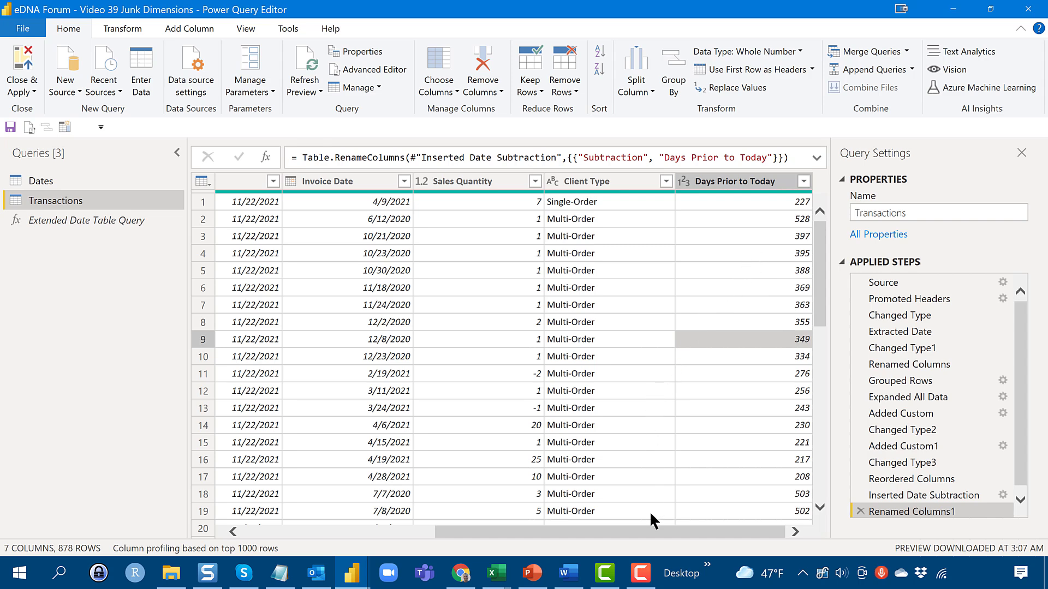
{"action": "left_click_drag", "start_coordinate": [650, 530], "coordinate": [417, 518]}
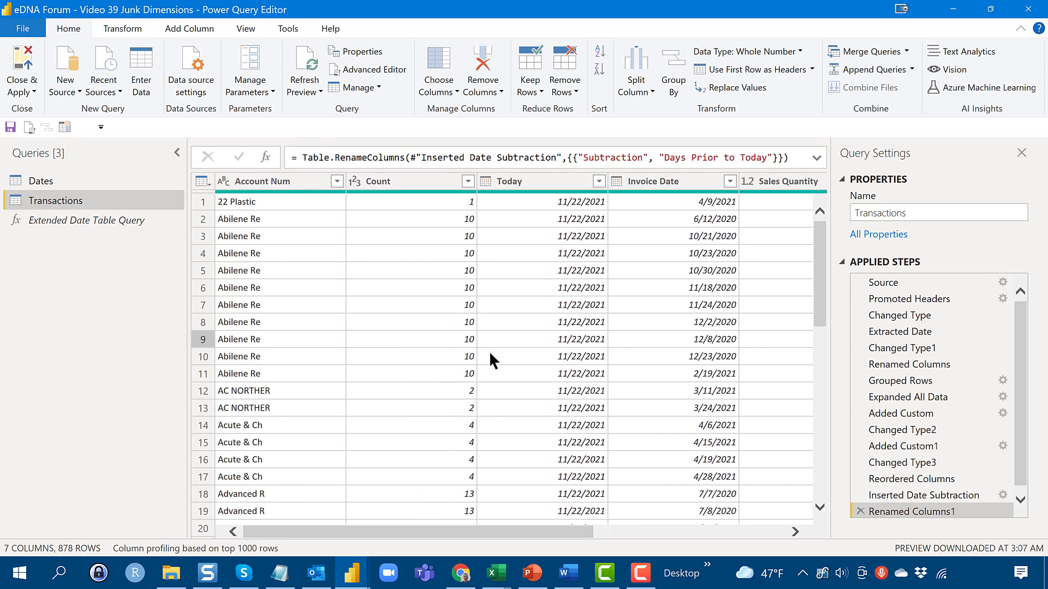
{"action": "left_click", "coordinate": [669, 65]}
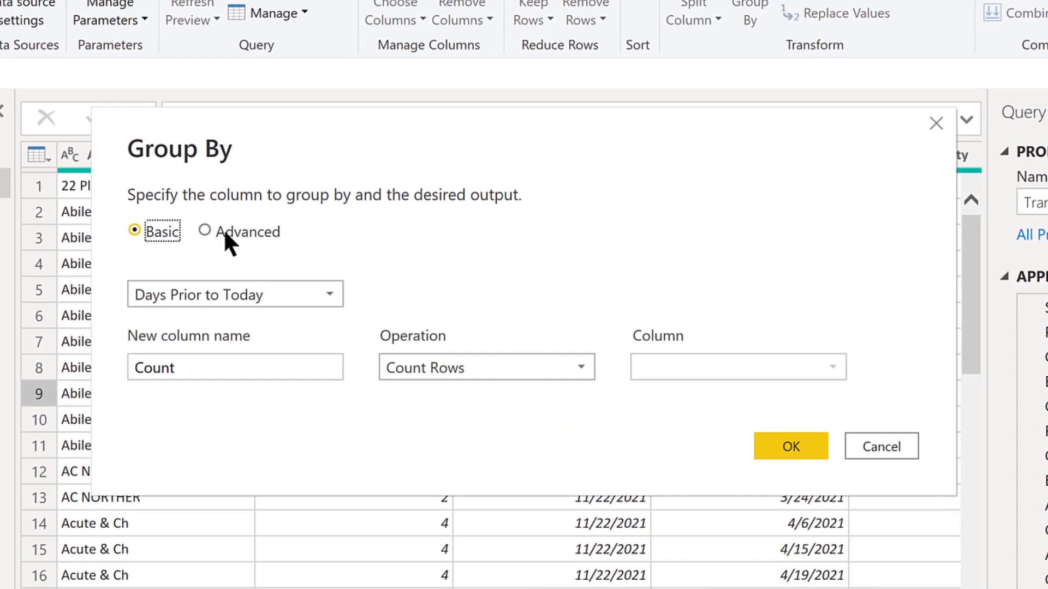
{"action": "left_click", "coordinate": [224, 227]}
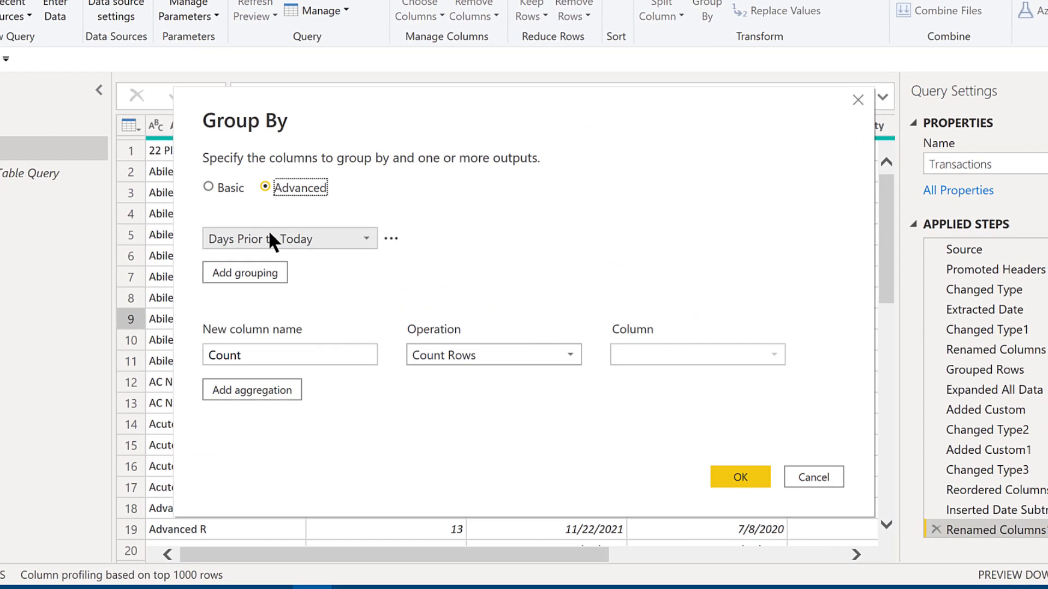
{"action": "left_click", "coordinate": [271, 240]}
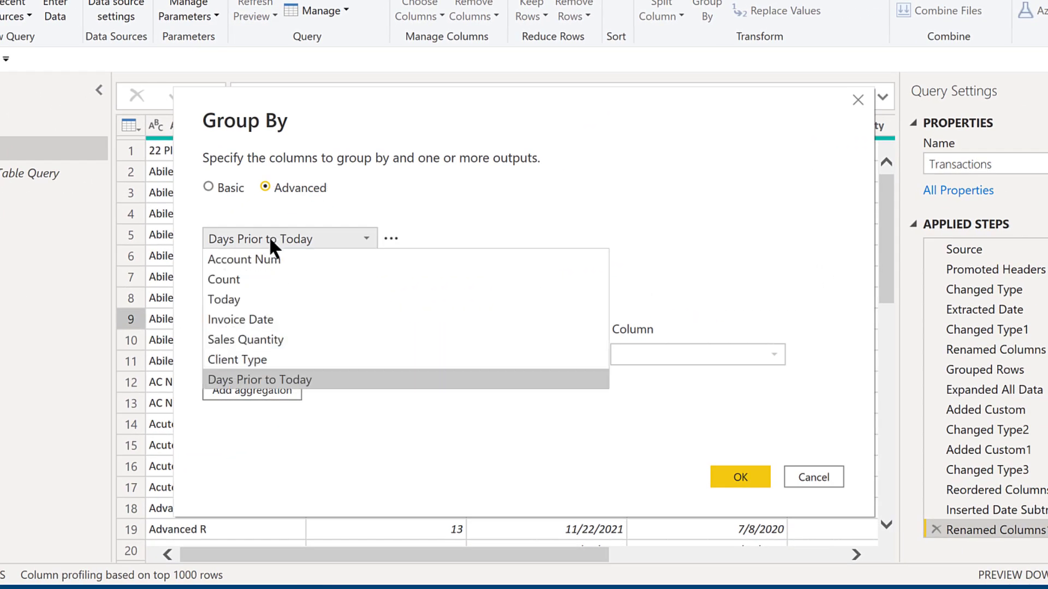
{"action": "left_click", "coordinate": [271, 262]}
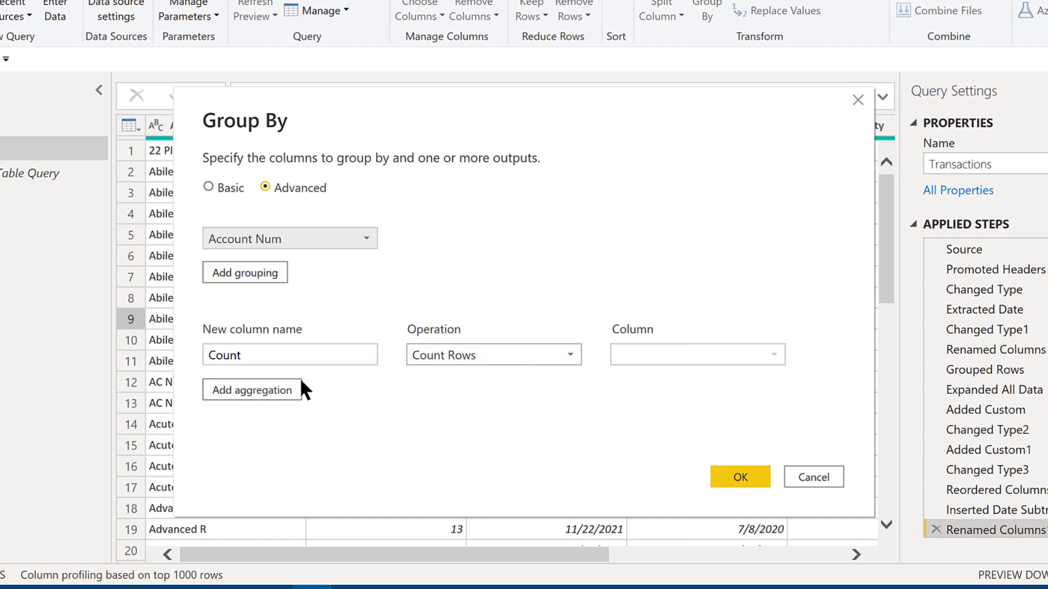
{"action": "double_click", "coordinate": [309, 354]}
{"action": "type", "text": "All"}
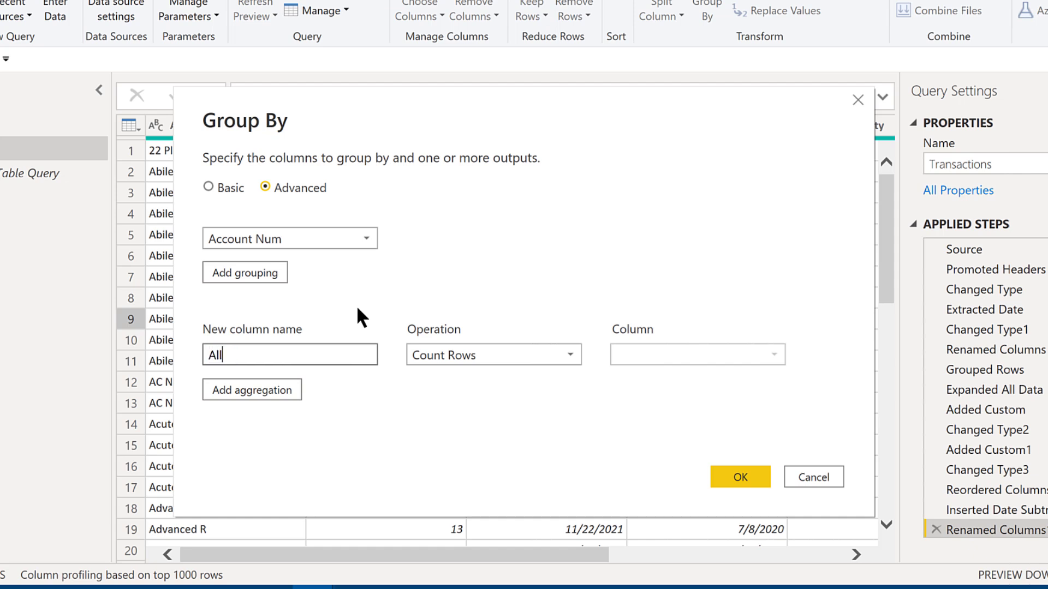
{"action": "type", "text": " DAta"}
{"action": "key", "text": "BackSpace"}
{"action": "key", "text": "BackSpace"}
{"action": "key", "text": "BackSpace"}
{"action": "key", "text": "BackSpace"}
{"action": "type", "text": "Data"}
{"action": "key", "text": "Tab"}
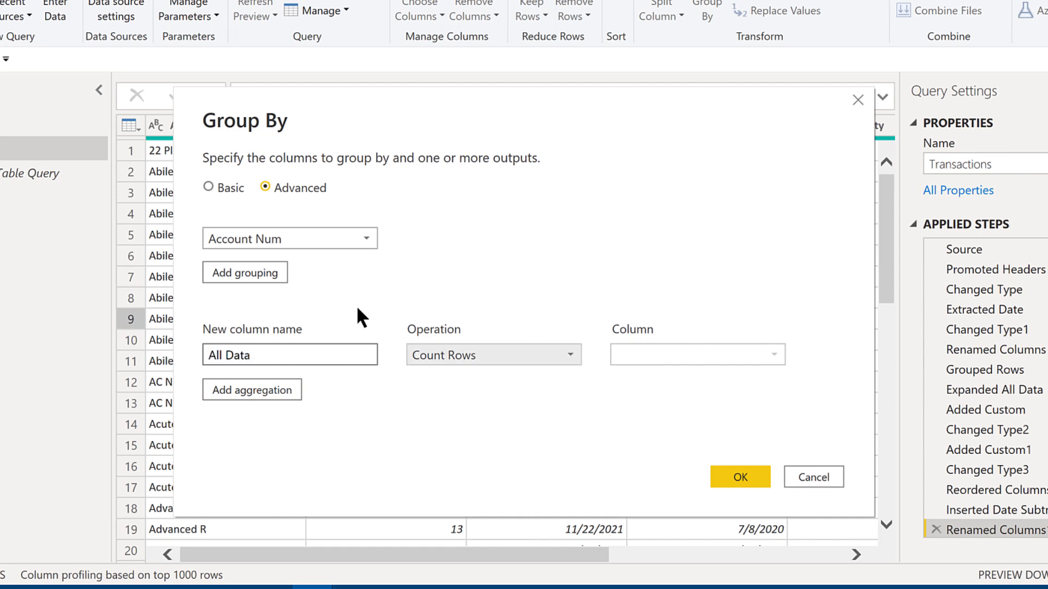
{"action": "left_click", "coordinate": [445, 351]}
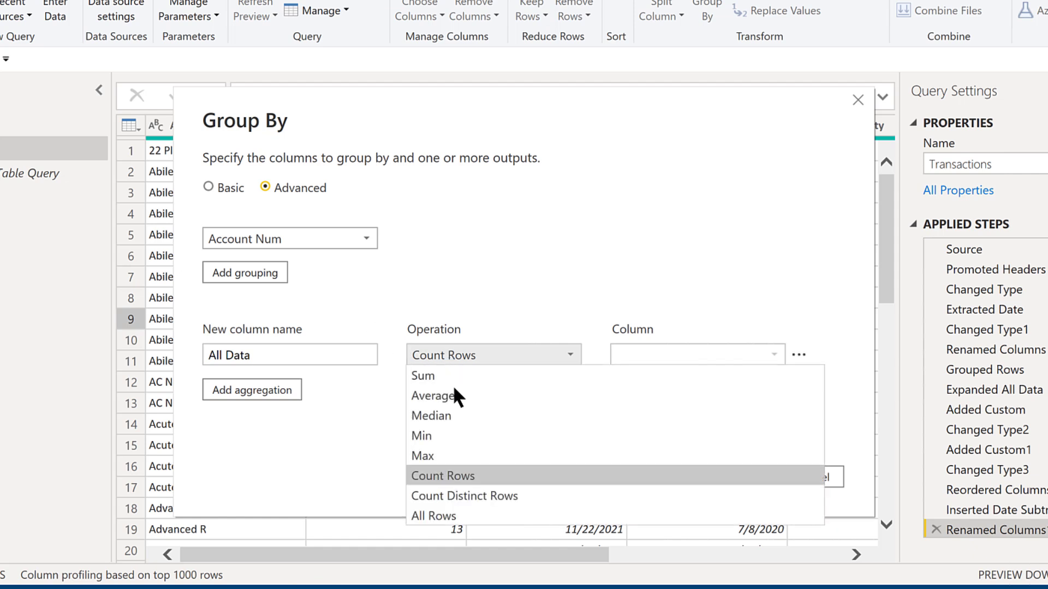
{"action": "left_click", "coordinate": [477, 513]}
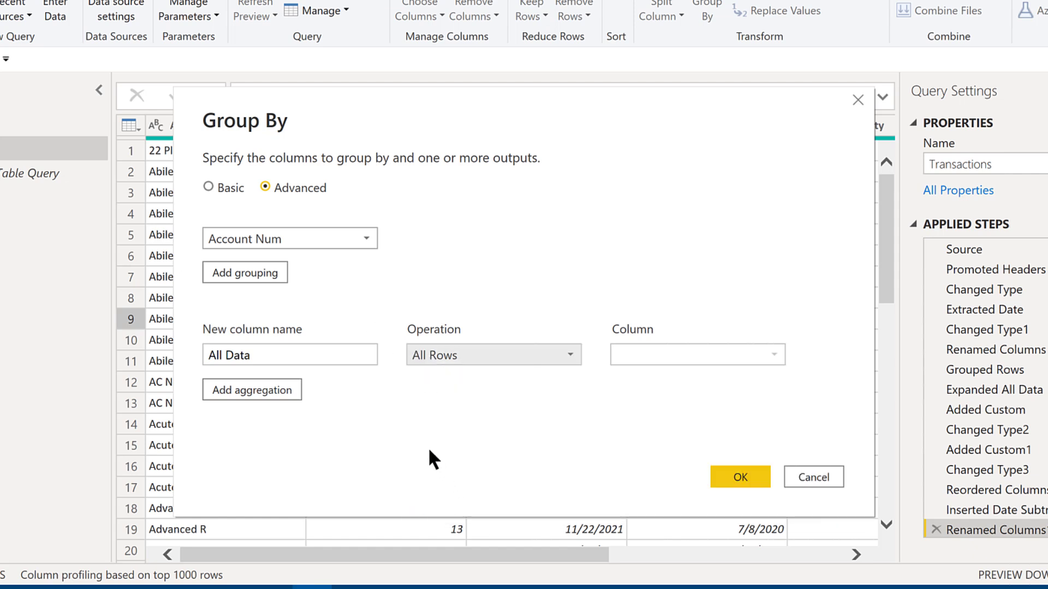
Add Min Days Between as the minimum of Days Prior to Today and apply the grouping
{"action": "left_click", "coordinate": [266, 389]}
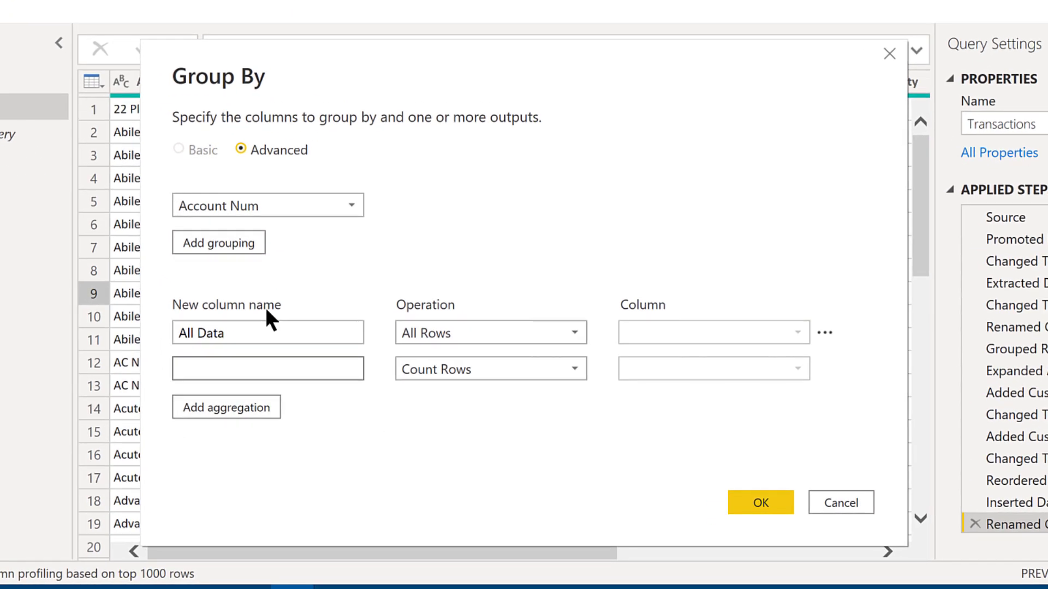
{"action": "type", "text": "M"}
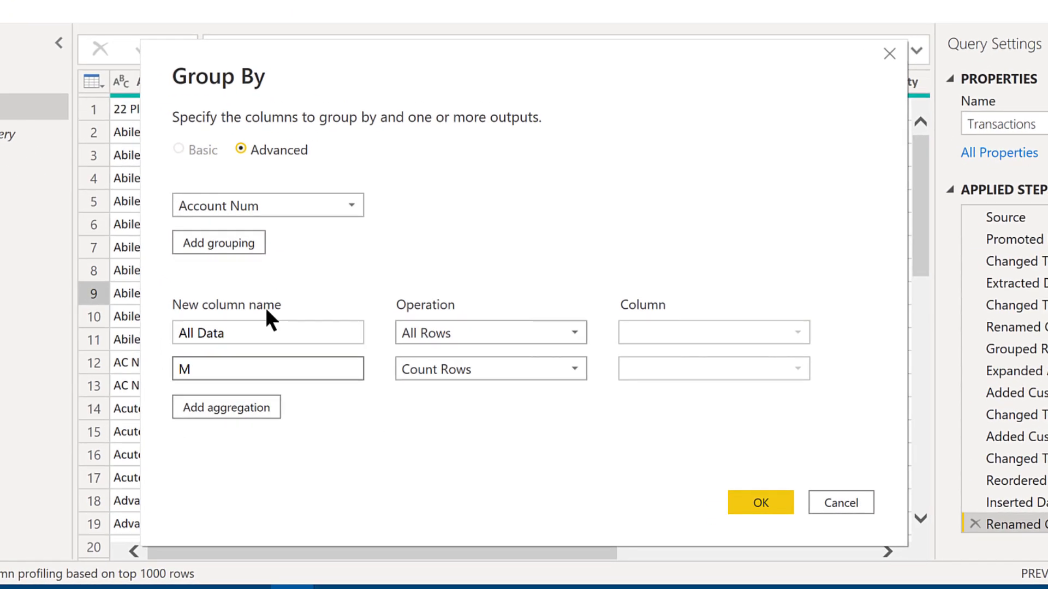
{"action": "type", "text": "in Days Between"}
{"action": "key", "text": "Tab"}
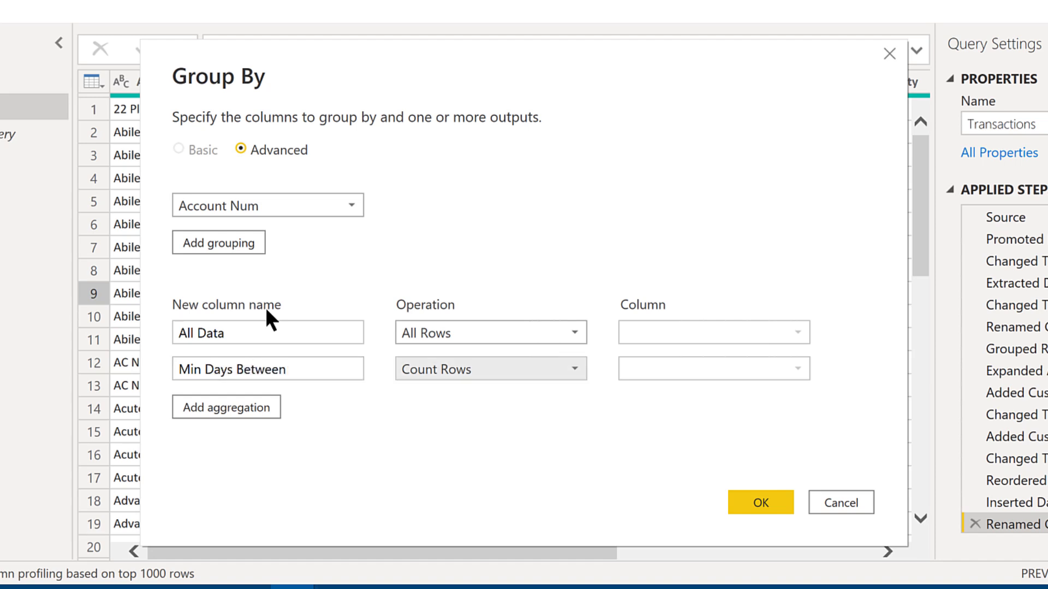
{"action": "left_click", "coordinate": [456, 367]}
{"action": "left_click", "coordinate": [461, 460]}
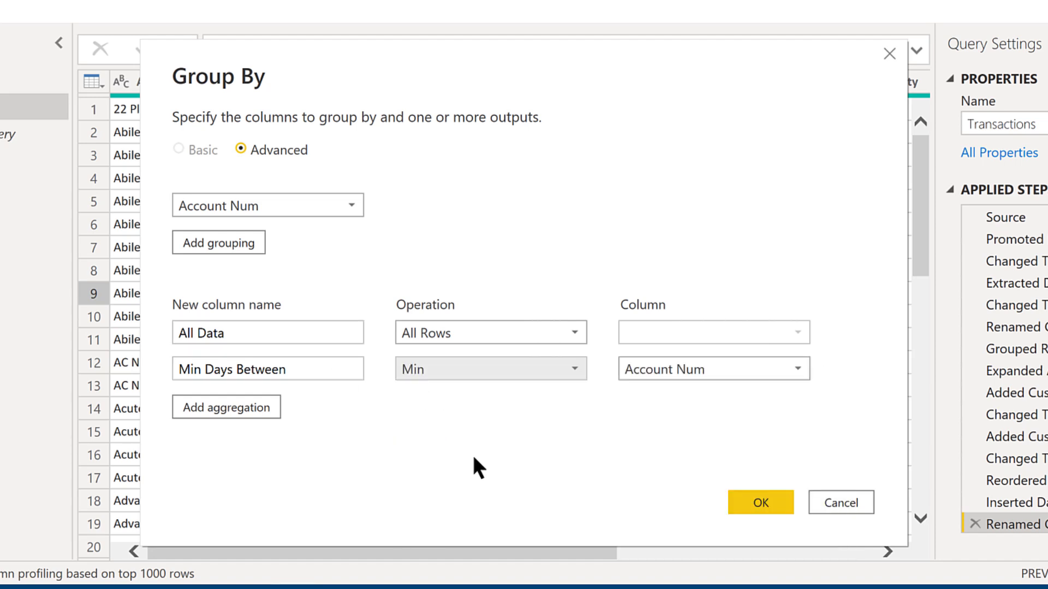
{"action": "left_click", "coordinate": [684, 366]}
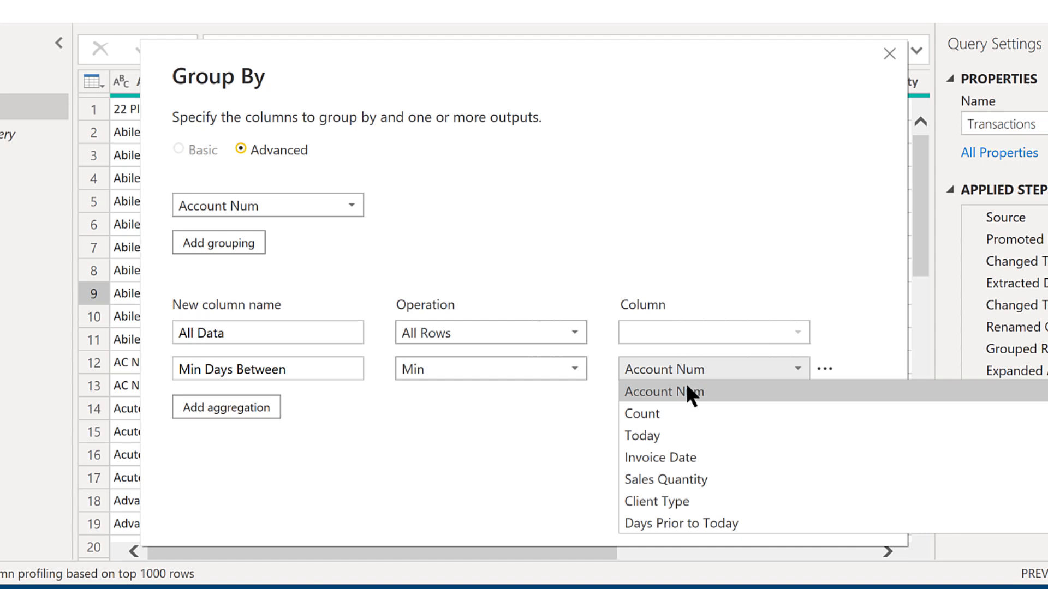
{"action": "left_click", "coordinate": [697, 515]}
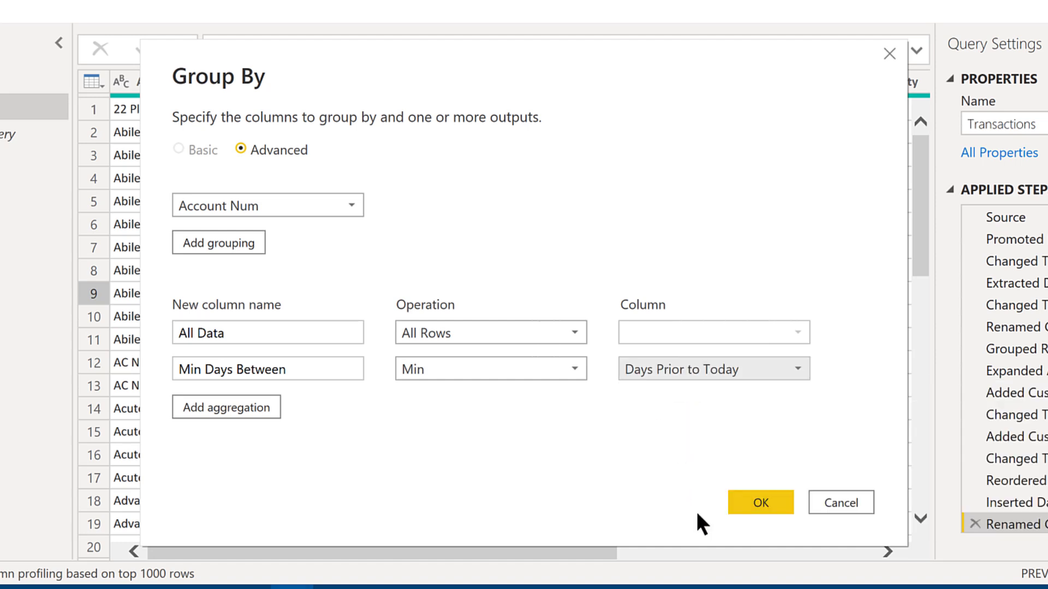
{"action": "left_click", "coordinate": [760, 500]}
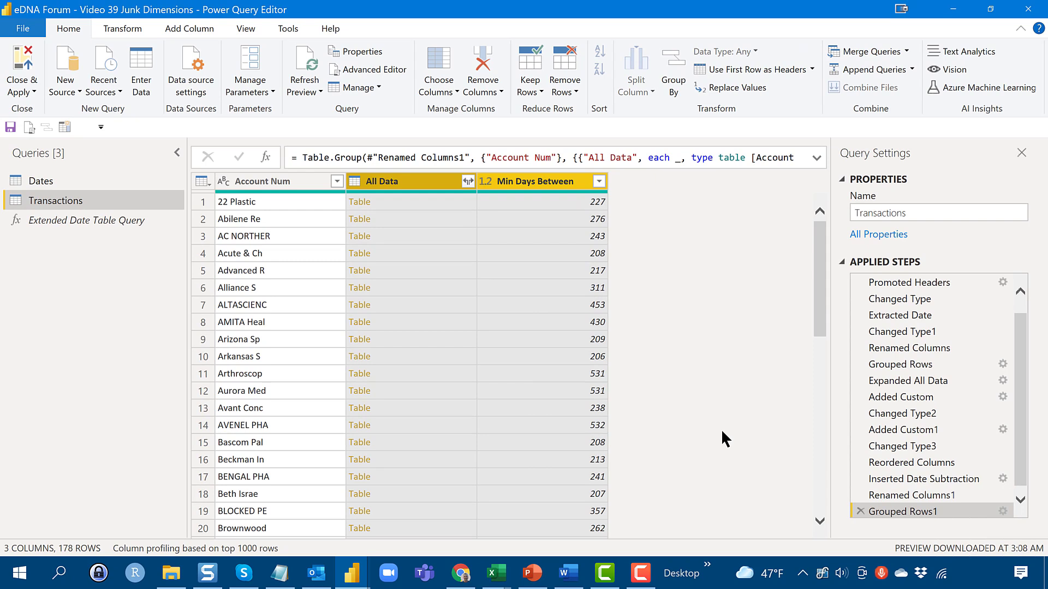
Expand All Data back without Account Num, then scroll right to check the 8 columns
{"action": "left_click", "coordinate": [467, 181]}
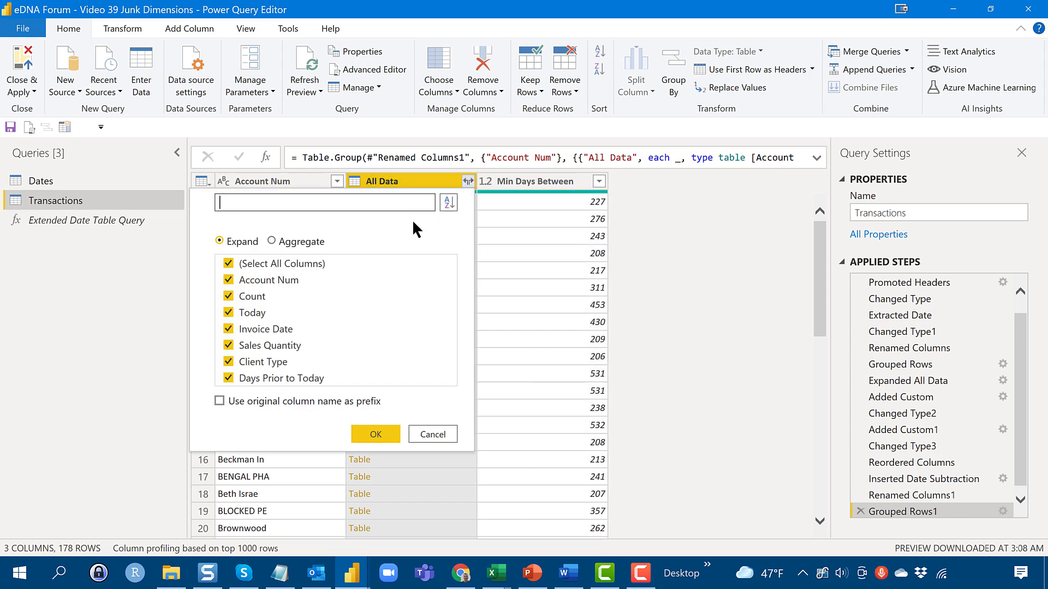
{"action": "left_click", "coordinate": [275, 284]}
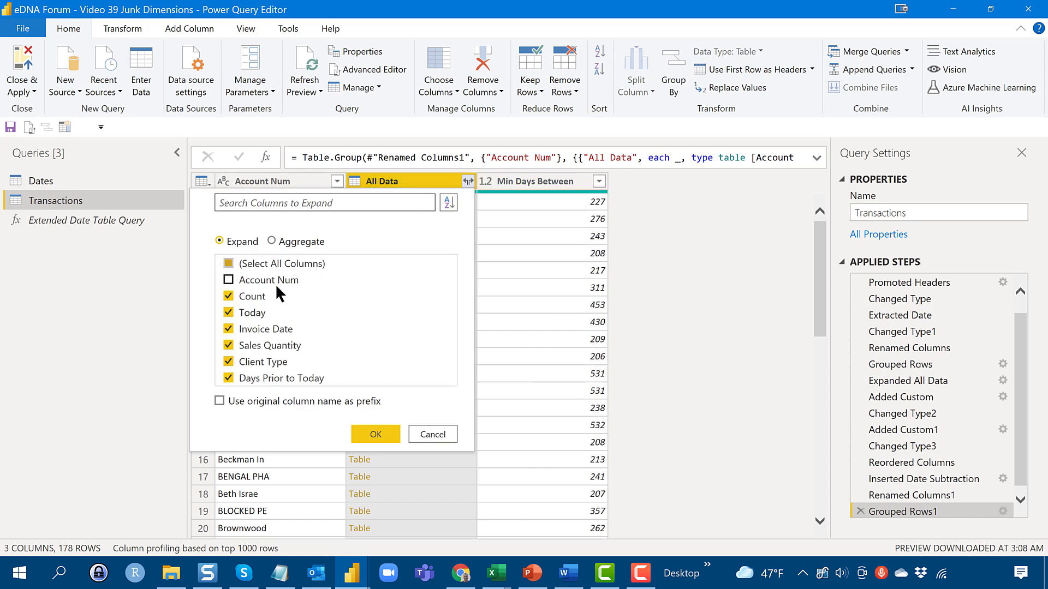
{"action": "left_click", "coordinate": [375, 435]}
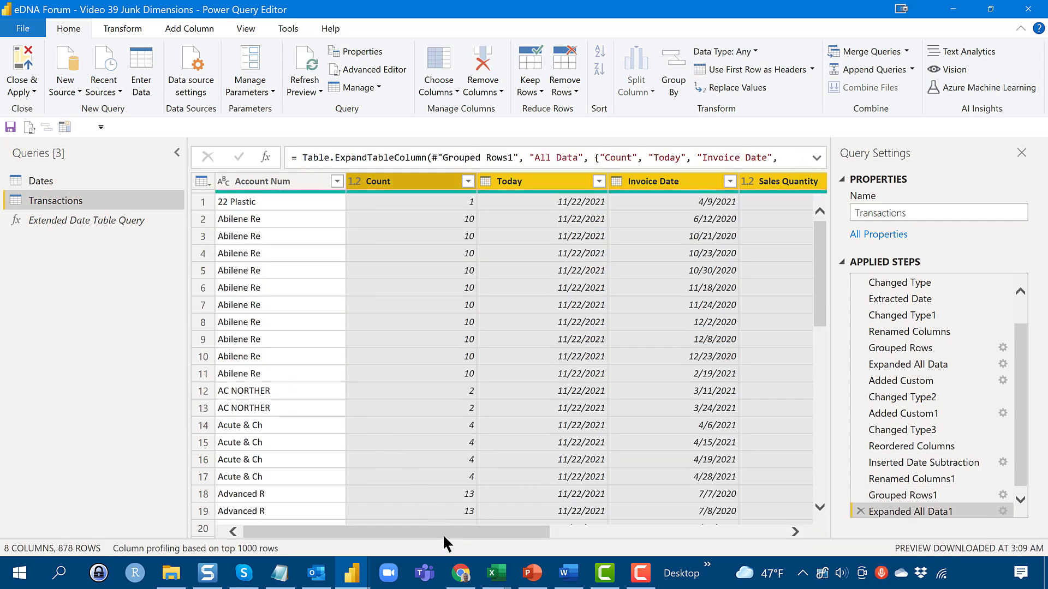
{"action": "left_click_drag", "start_coordinate": [443, 535], "coordinate": [719, 520]}
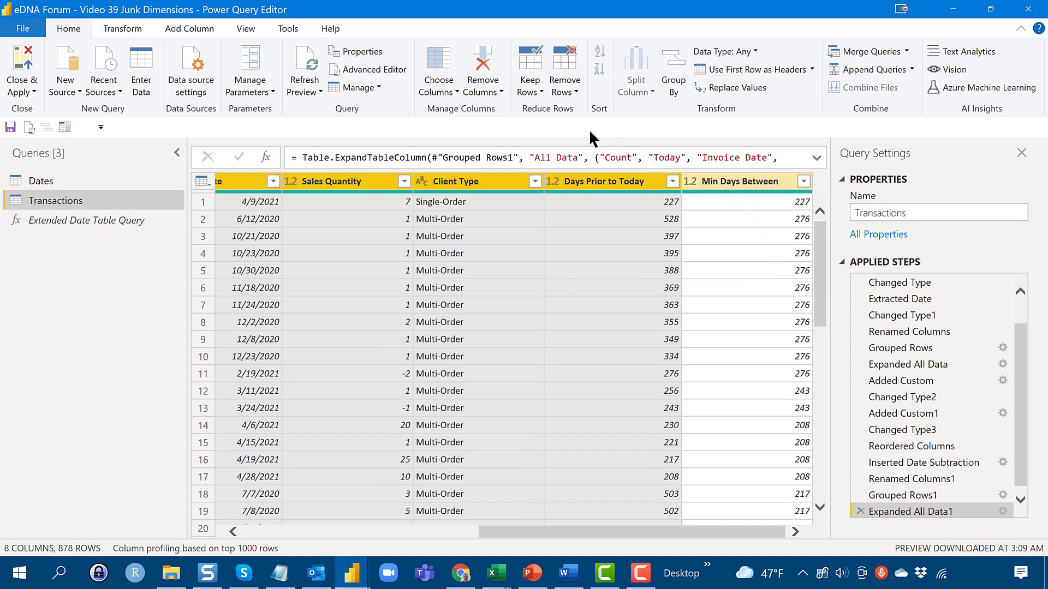
Add custom column Client Timing: if [Min Days Between] <= 45 then "Active" else "Stalled"
{"action": "left_click", "coordinate": [197, 30]}
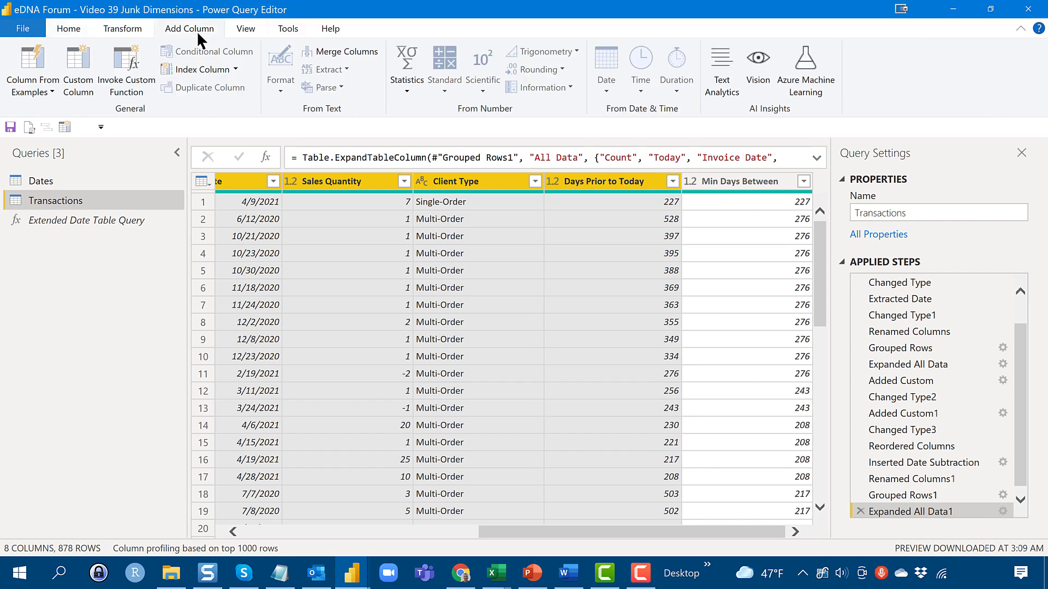
{"action": "left_click", "coordinate": [77, 55]}
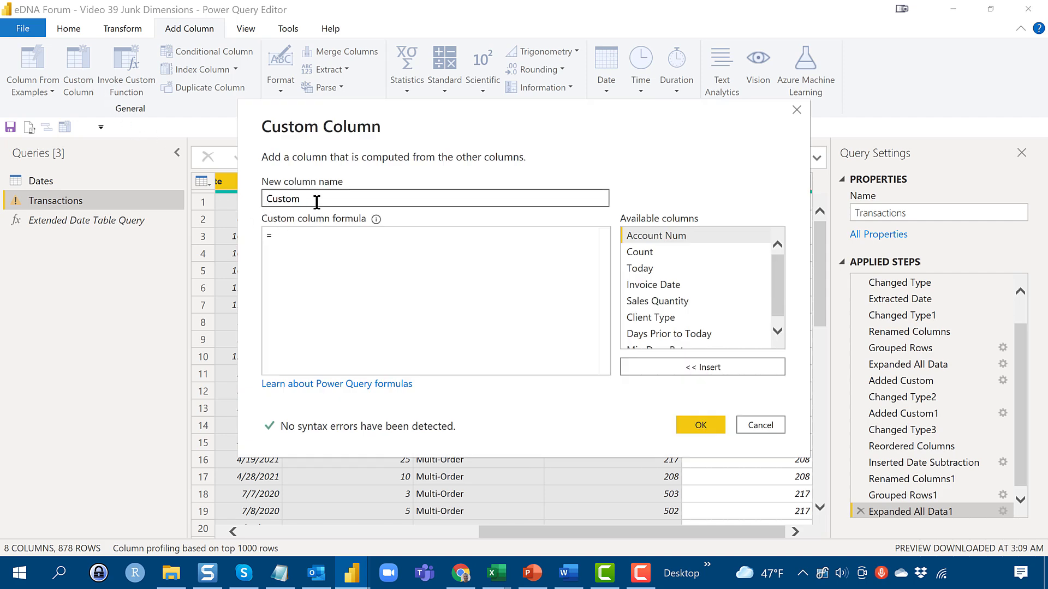
{"action": "key", "text": "shift+Left"}
{"action": "key", "text": "shift+Left"}
{"action": "key", "text": "shift+Left"}
{"action": "key", "text": "shift+Left"}
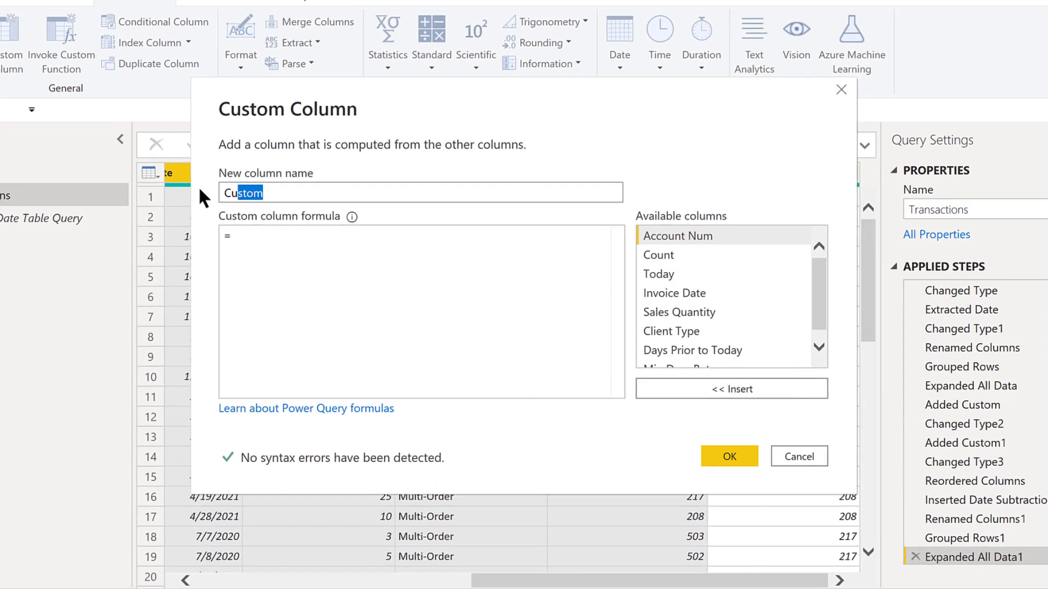
{"action": "key", "text": "shift+Left"}
{"action": "key", "text": "shift+Left"}
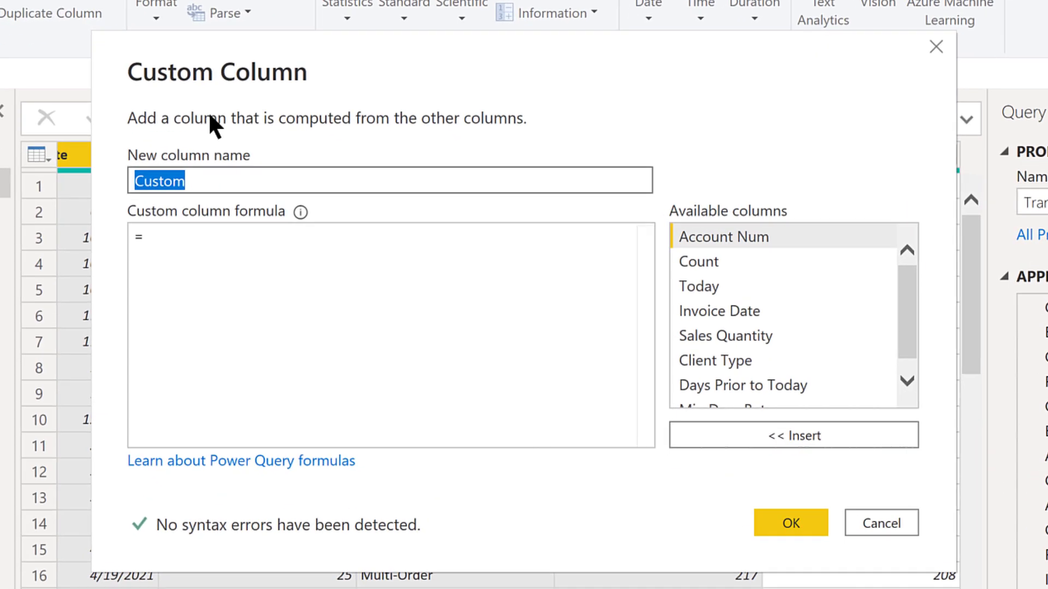
{"action": "type", "text": "Clien"}
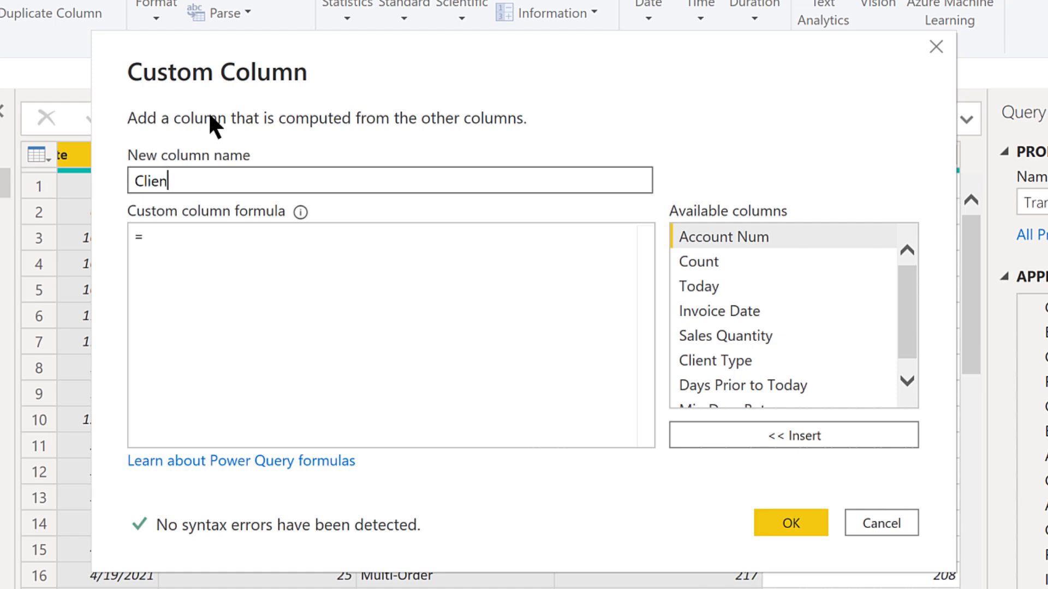
{"action": "type", "text": "t Tim"}
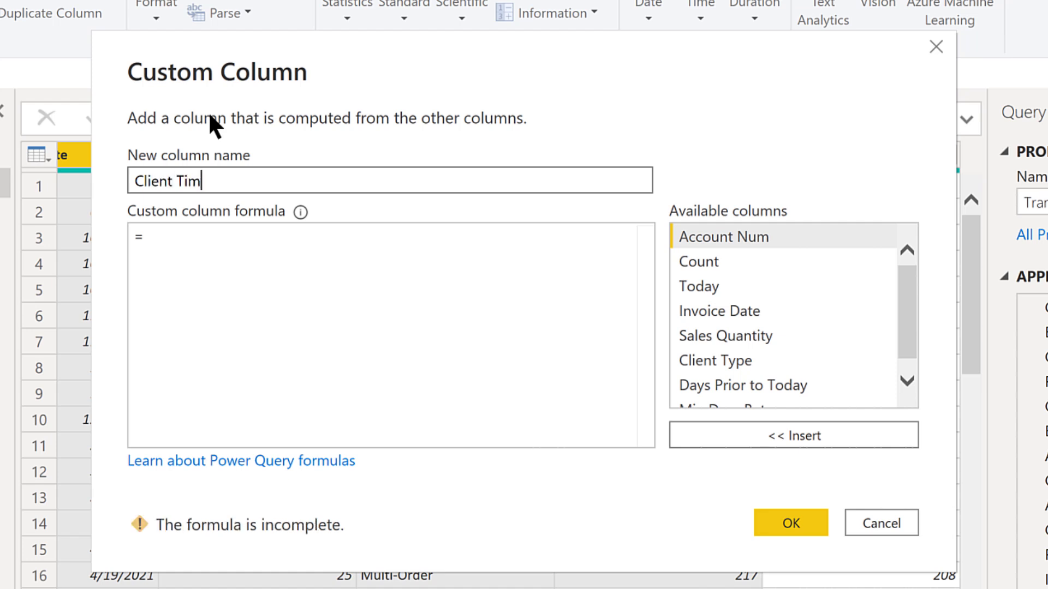
{"action": "type", "text": "ing"}
{"action": "key", "text": "Tab"}
{"action": "type", "text": "if"}
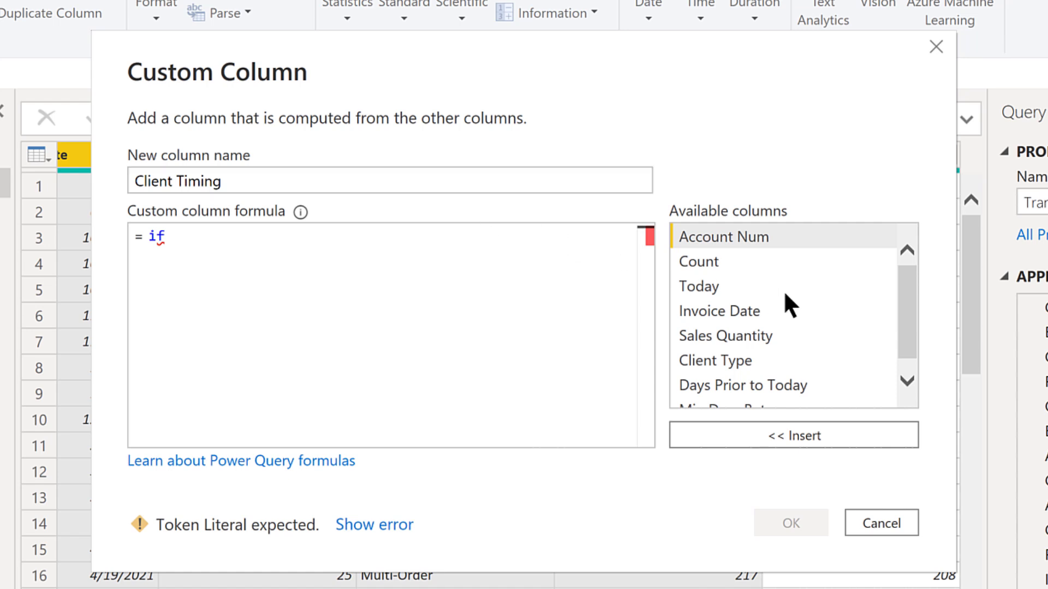
{"action": "scroll", "coordinate": [783, 290], "scroll_direction": "down", "scroll_amount": 1}
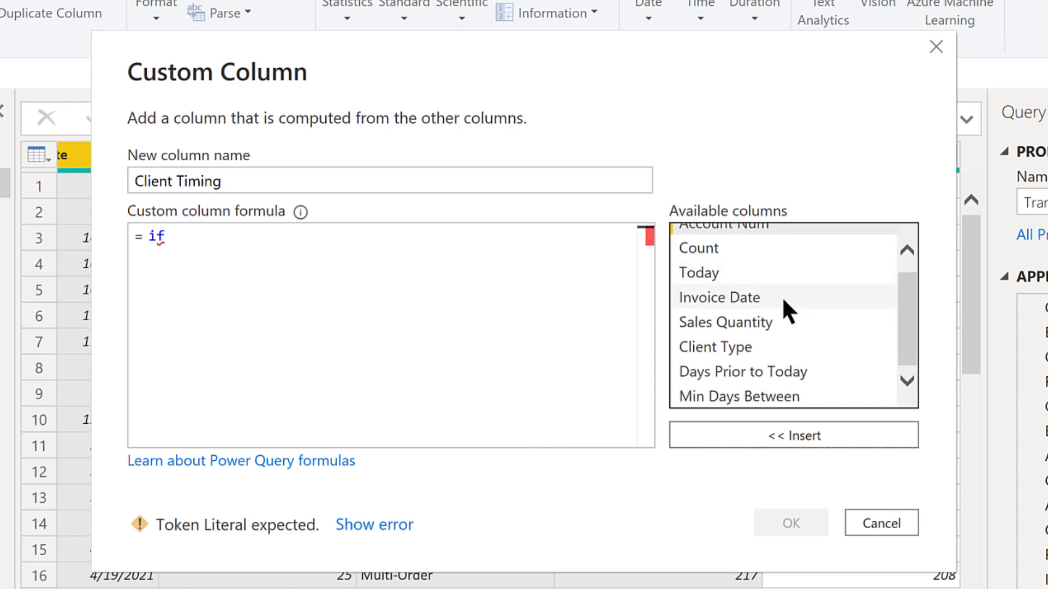
{"action": "double_click", "coordinate": [719, 395]}
{"action": "left_click", "coordinate": [531, 328]}
{"action": "type", "text": "<="}
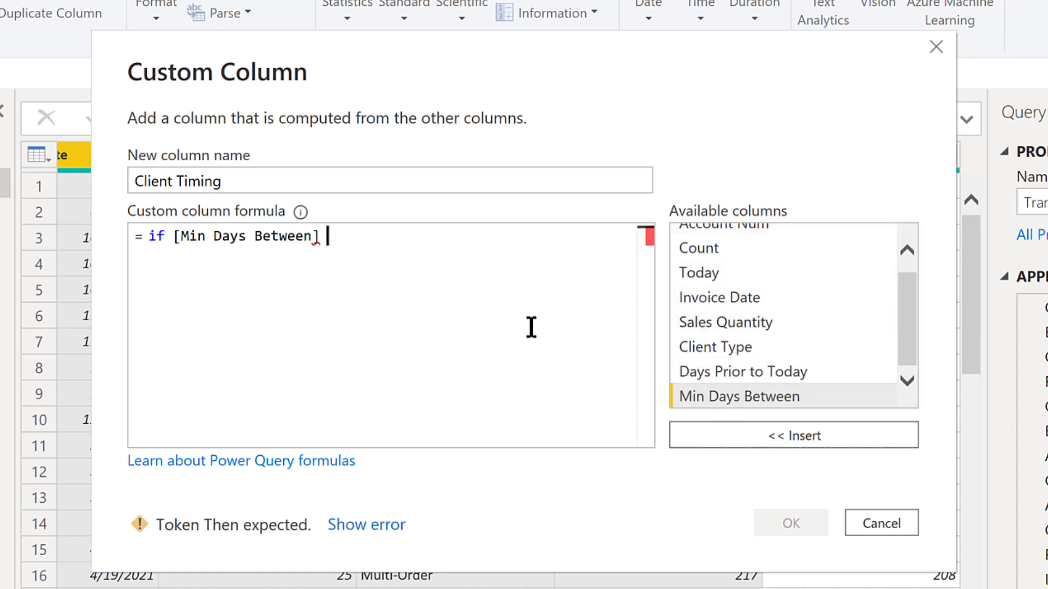
{"action": "type", "text": " 45 then "}
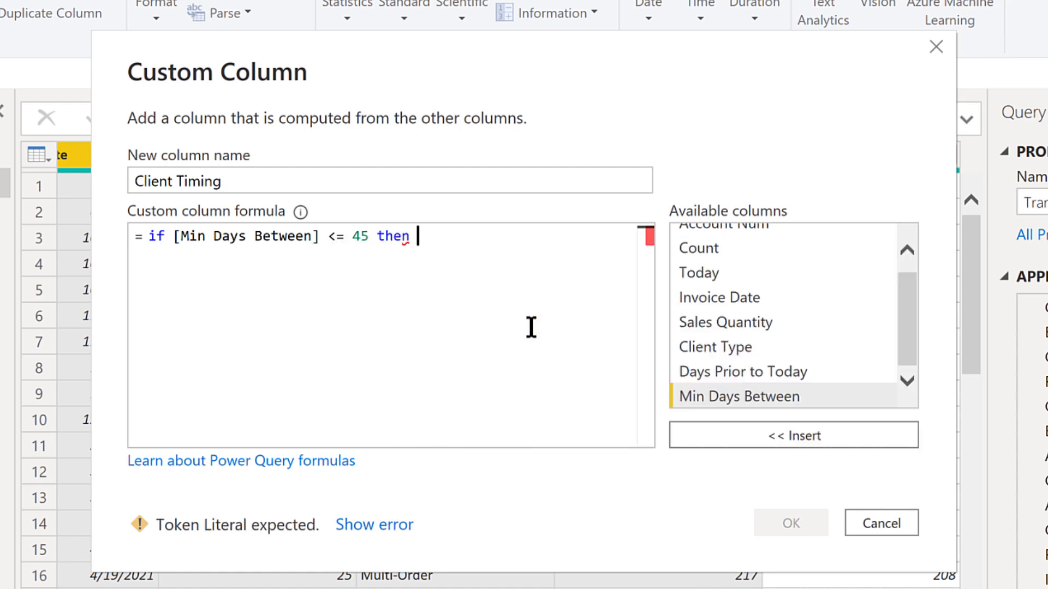
{"action": "type", "text": "\"Active"}
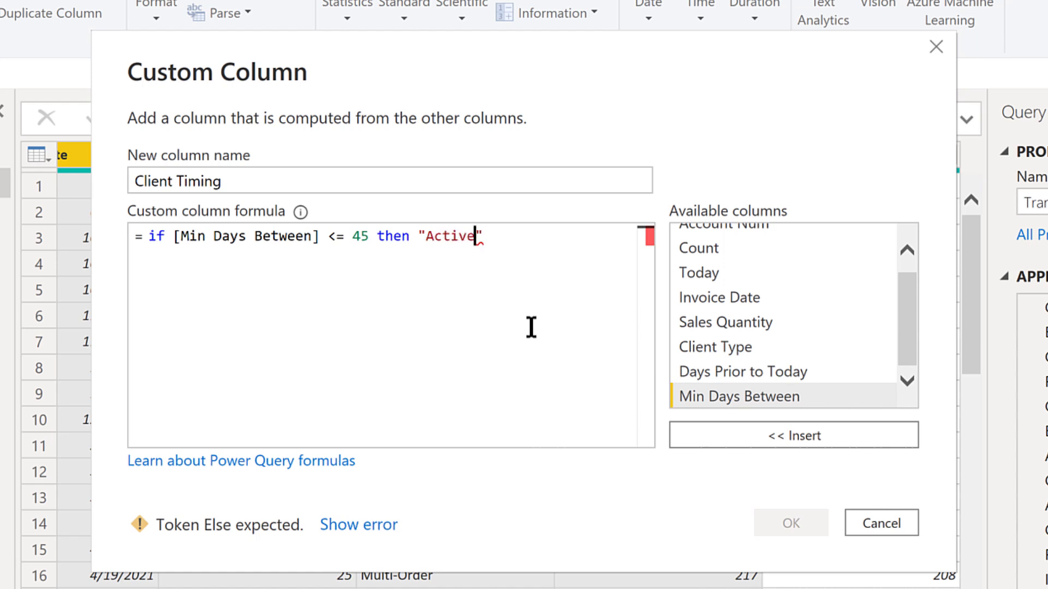
{"action": "type", "text": "\""}
{"action": "type", "text": " else "}
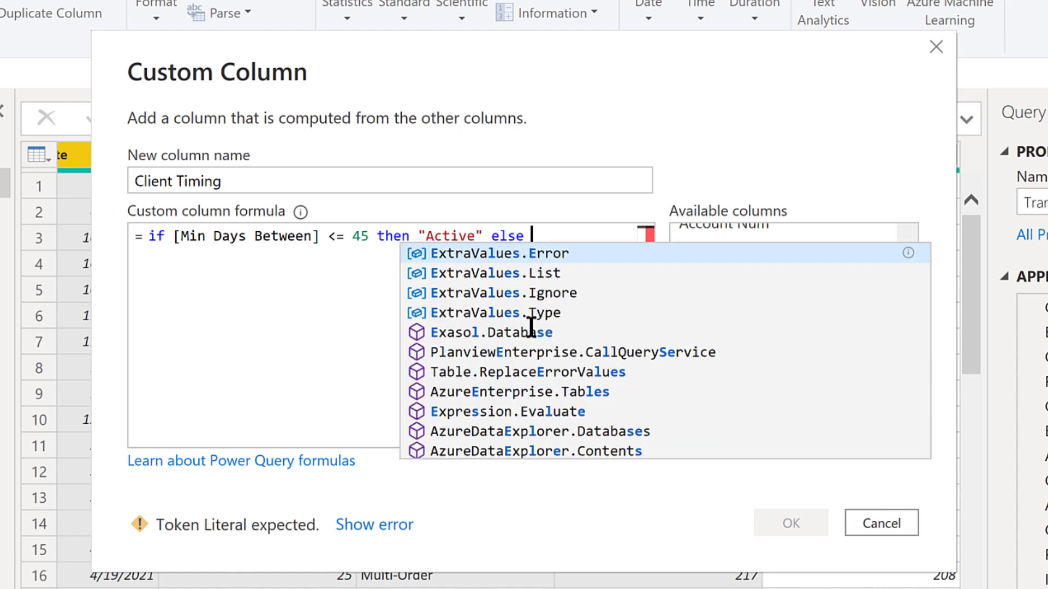
{"action": "type", "text": "\"Stalled"}
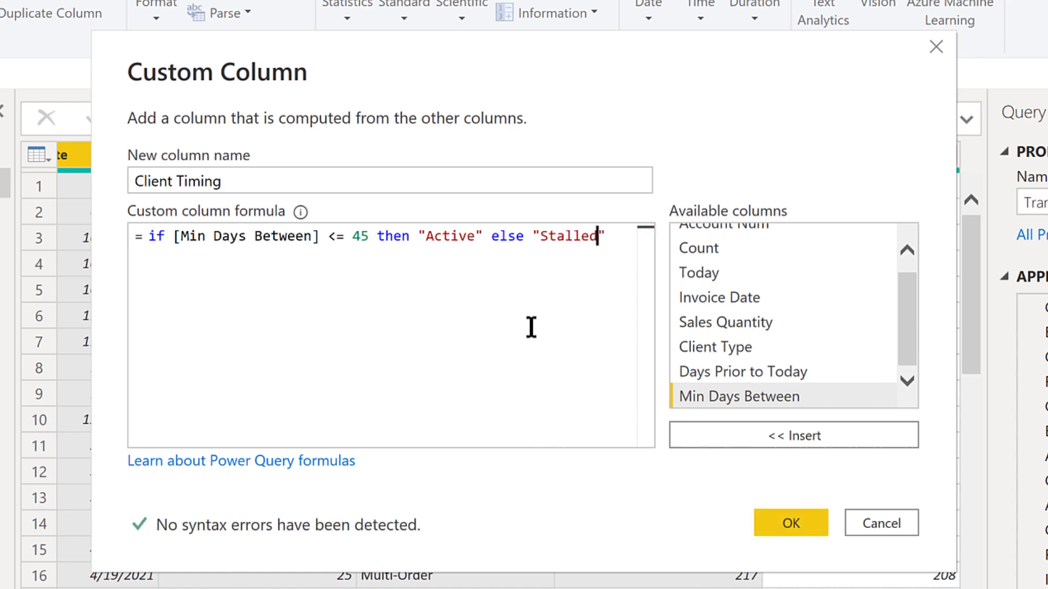
{"action": "type", "text": "\""}
{"action": "left_click", "coordinate": [781, 527]}
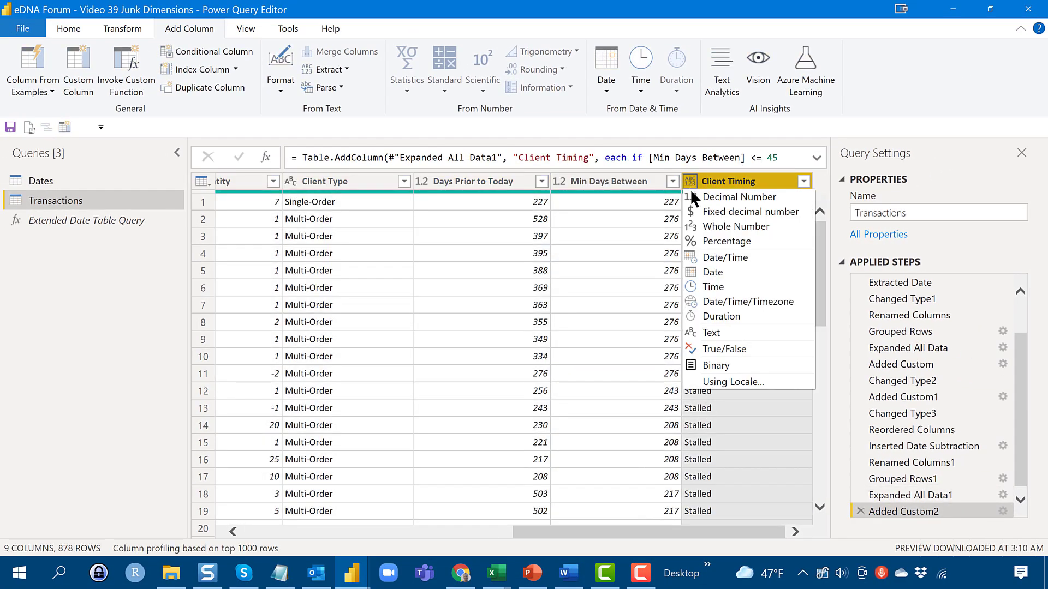
Change the Client Timing column's data type to Text
{"action": "left_click", "coordinate": [725, 327]}
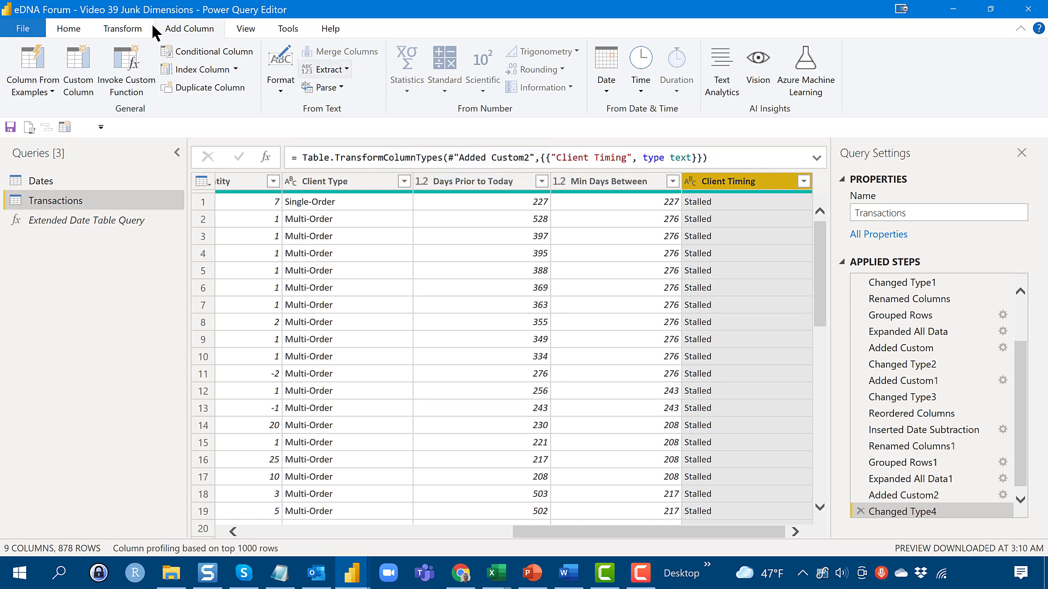
{"action": "left_click", "coordinate": [72, 29]}
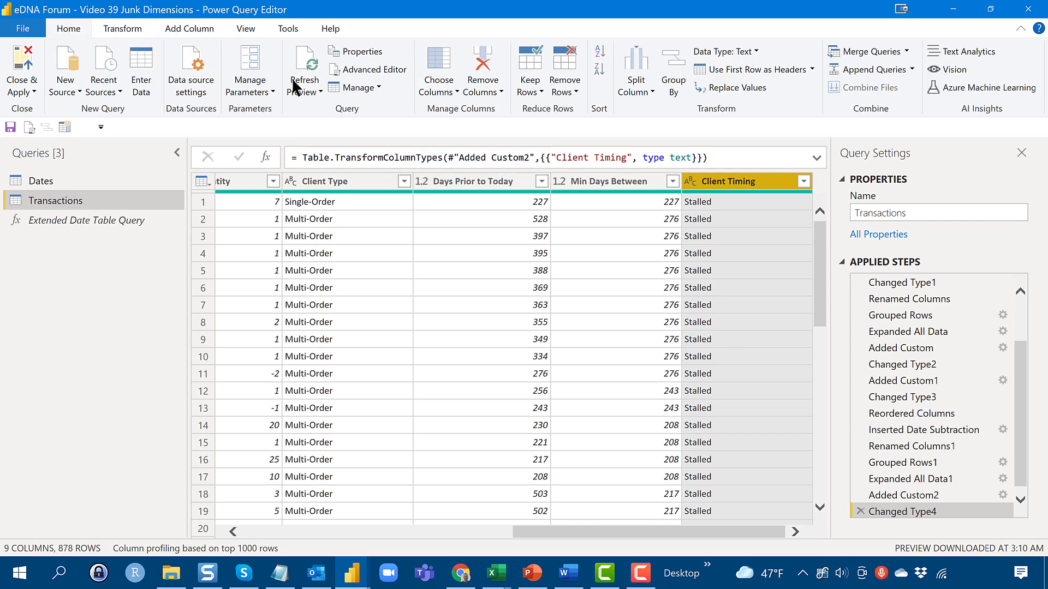
Use Choose Columns to drop Count, Today, Days Prior to Today and Min Days Between
{"action": "left_click", "coordinate": [452, 93]}
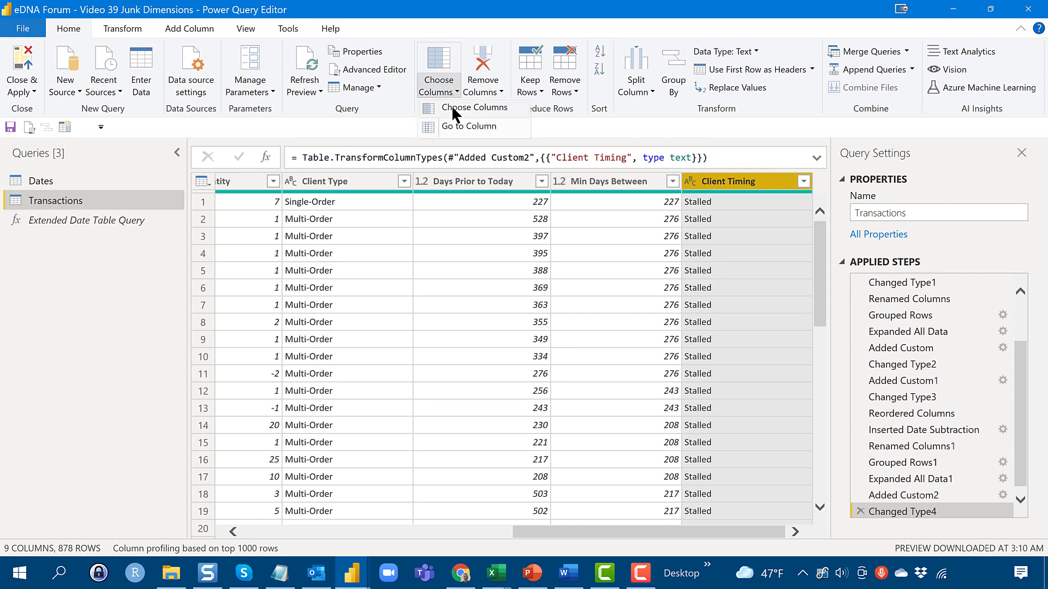
{"action": "left_click", "coordinate": [453, 107]}
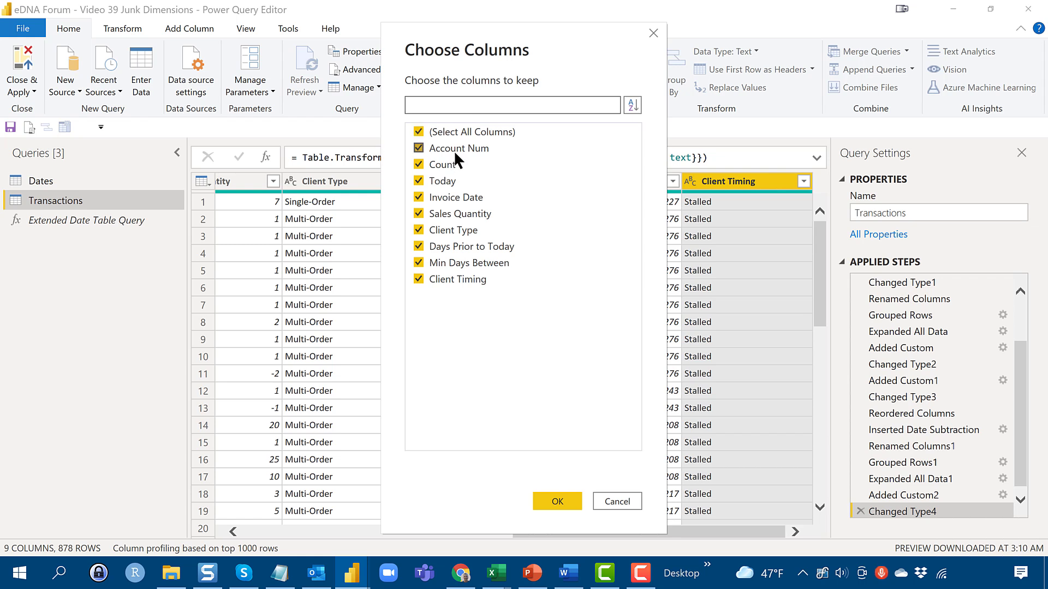
{"action": "left_click", "coordinate": [452, 165]}
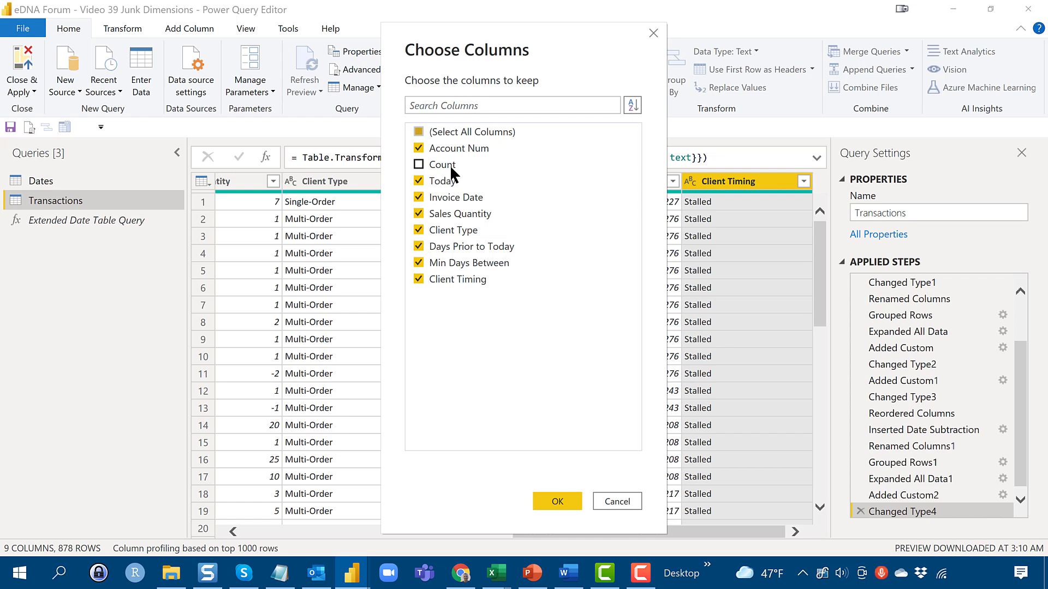
{"action": "left_click", "coordinate": [452, 183]}
{"action": "left_click", "coordinate": [456, 244]}
{"action": "left_click", "coordinate": [460, 256]}
{"action": "left_click", "coordinate": [578, 500]}
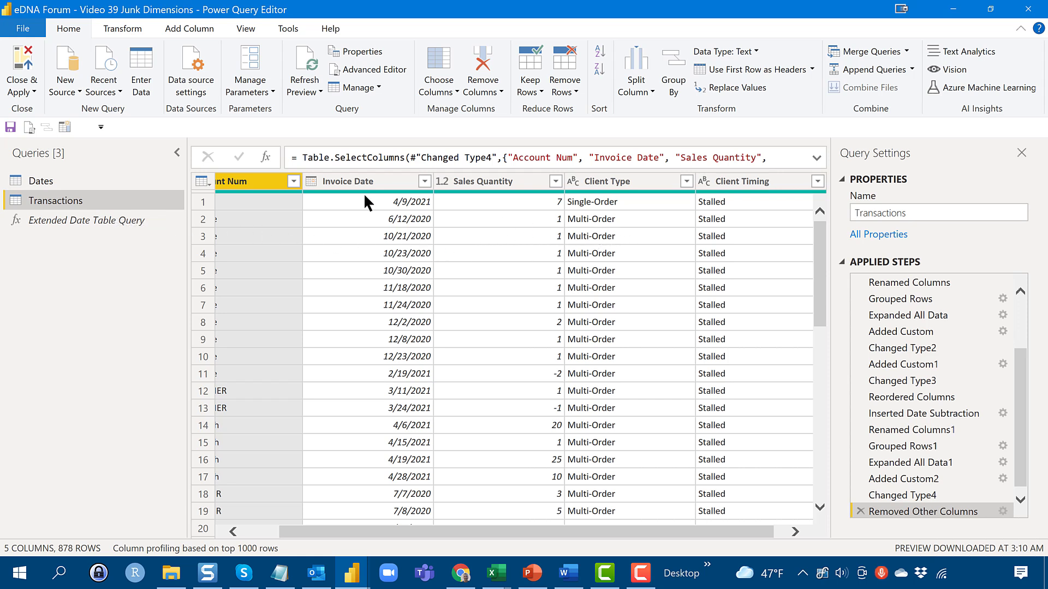
Duplicate the Transactions query and rename the copy 'Account Flags'
{"action": "right_click", "coordinate": [93, 202]}
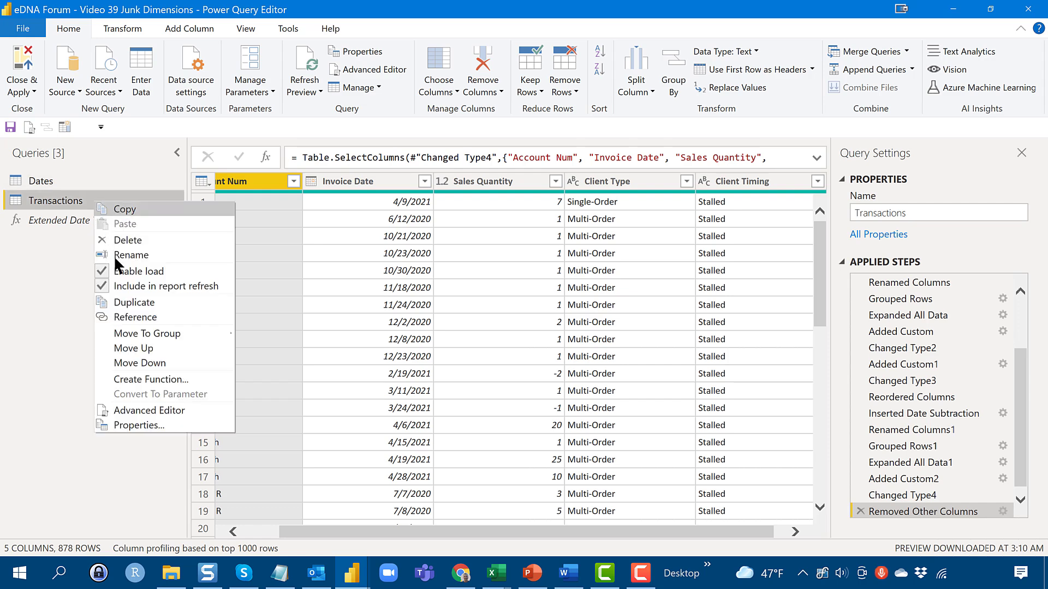
{"action": "left_click", "coordinate": [124, 303]}
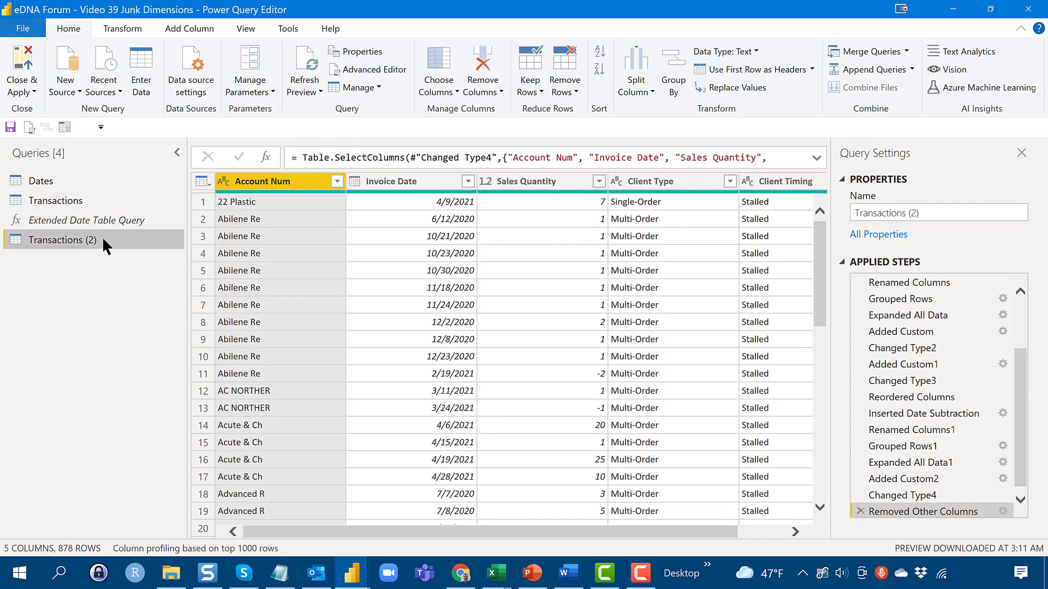
{"action": "double_click", "coordinate": [103, 239]}
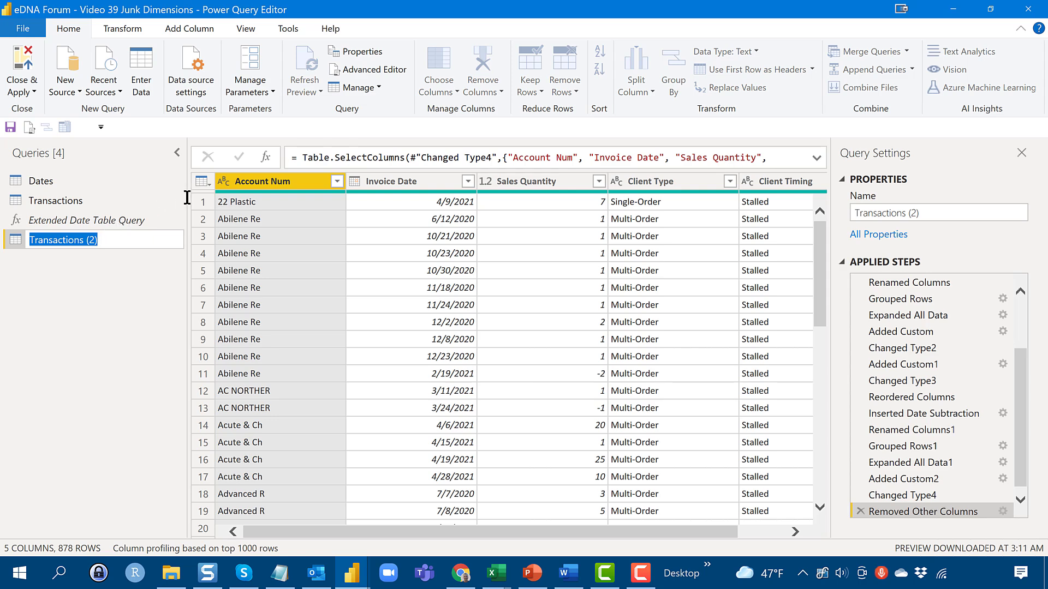
{"action": "type", "text": "Account Fla"}
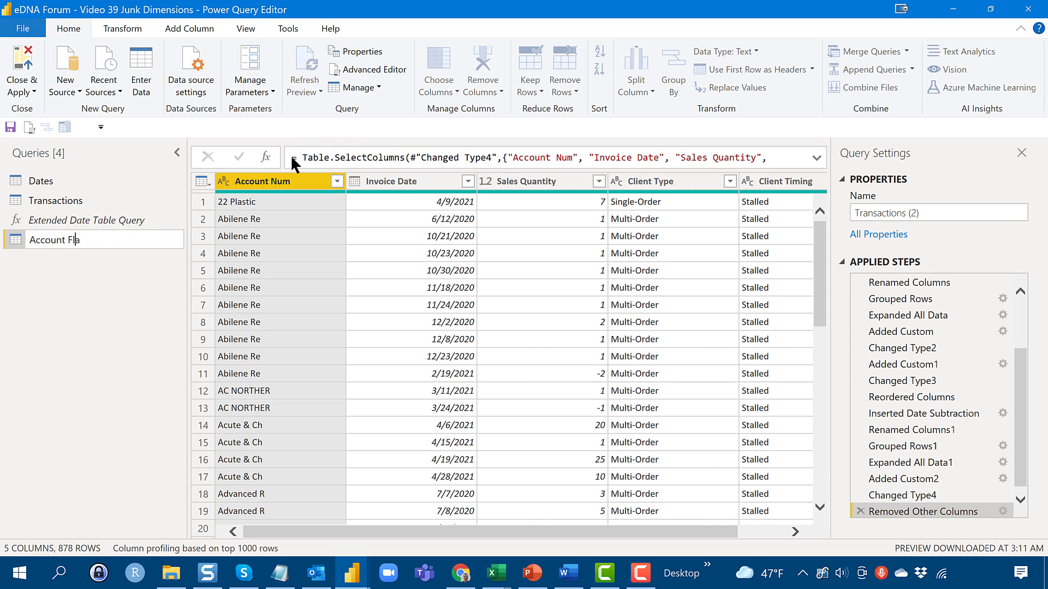
{"action": "type", "text": "gs"}
{"action": "key", "text": "Return"}
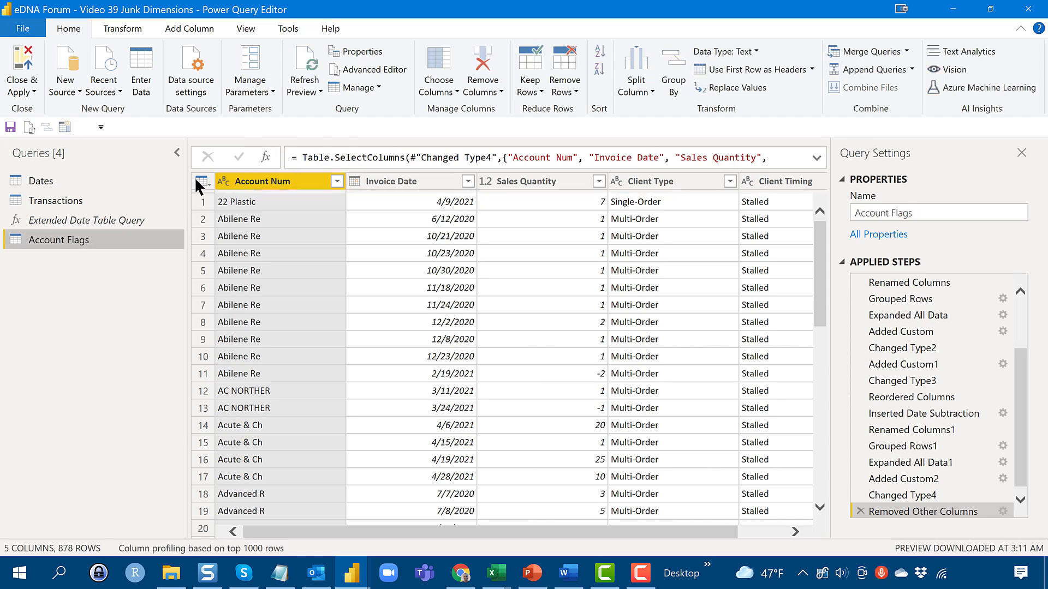
Delete the Client Type and Client Timing columns from the Transactions query
{"action": "left_click", "coordinate": [114, 203]}
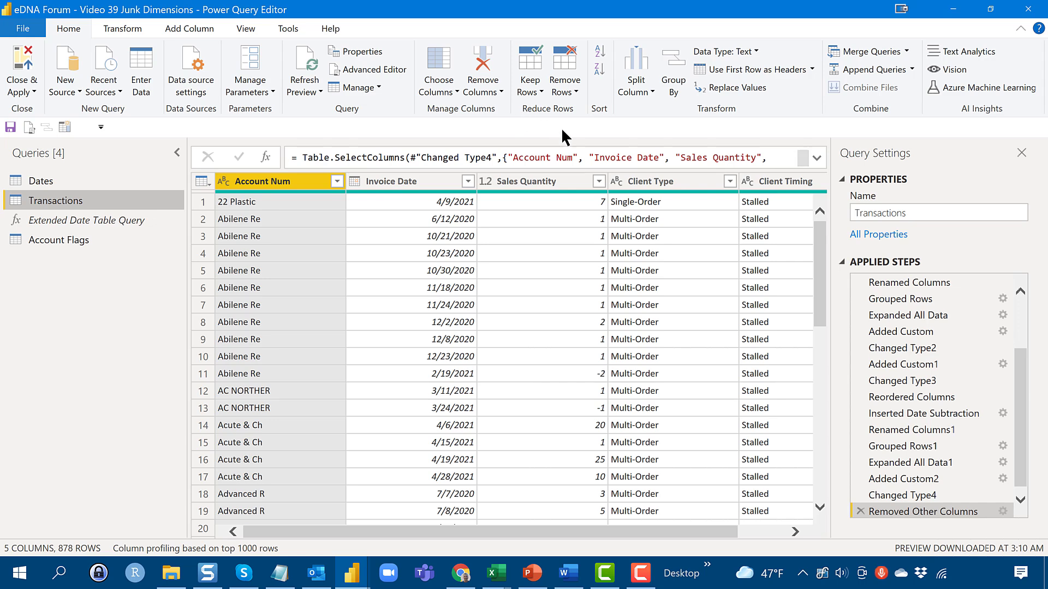
{"action": "left_click", "coordinate": [650, 180]}
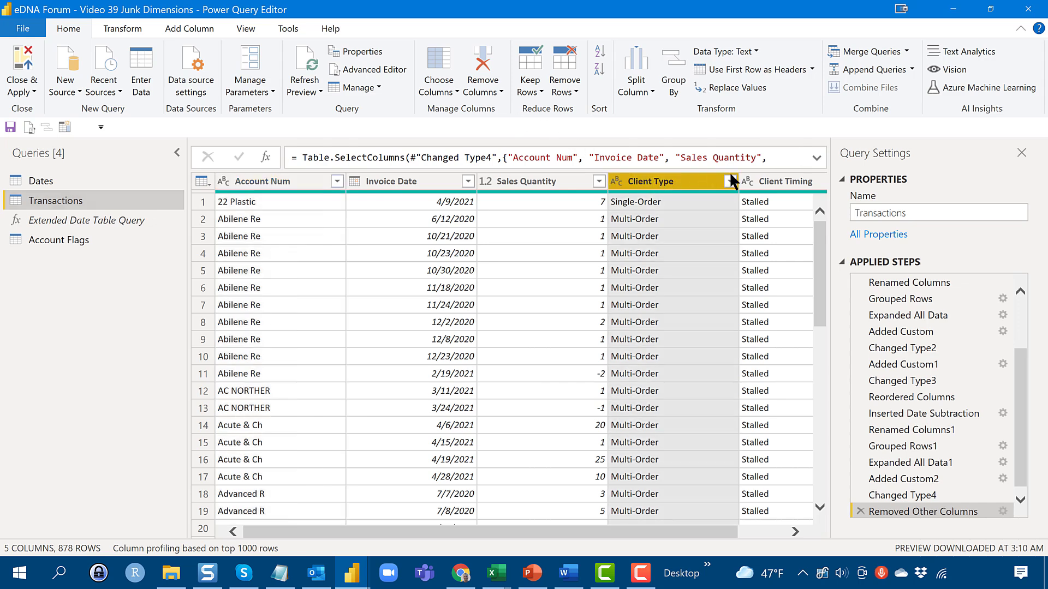
{"action": "left_click", "coordinate": [781, 175]}
{"action": "left_click", "coordinate": [613, 180]}
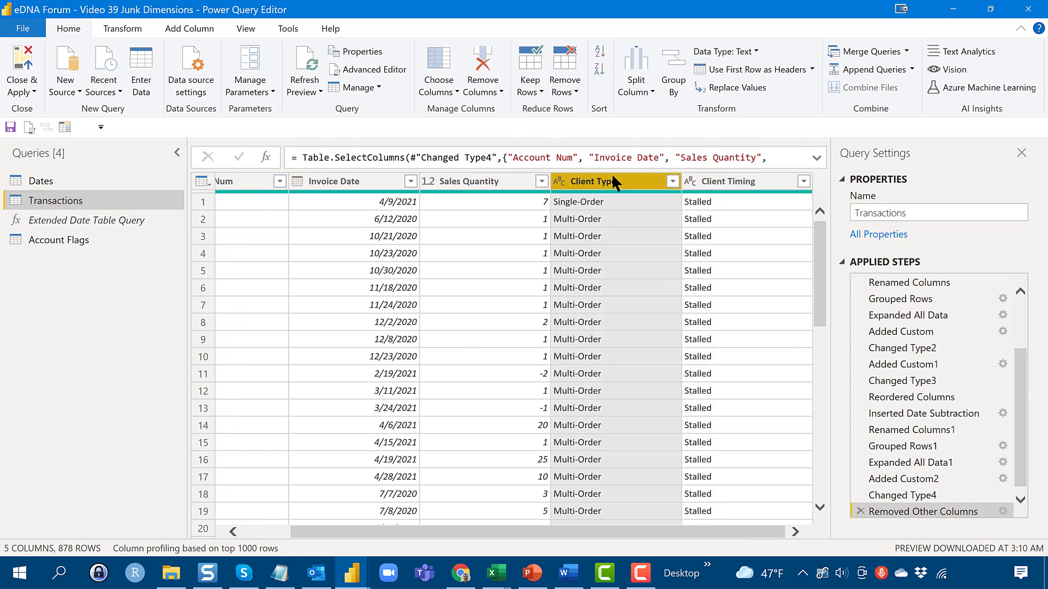
{"action": "left_click", "coordinate": [735, 183], "text": "ctrl"}
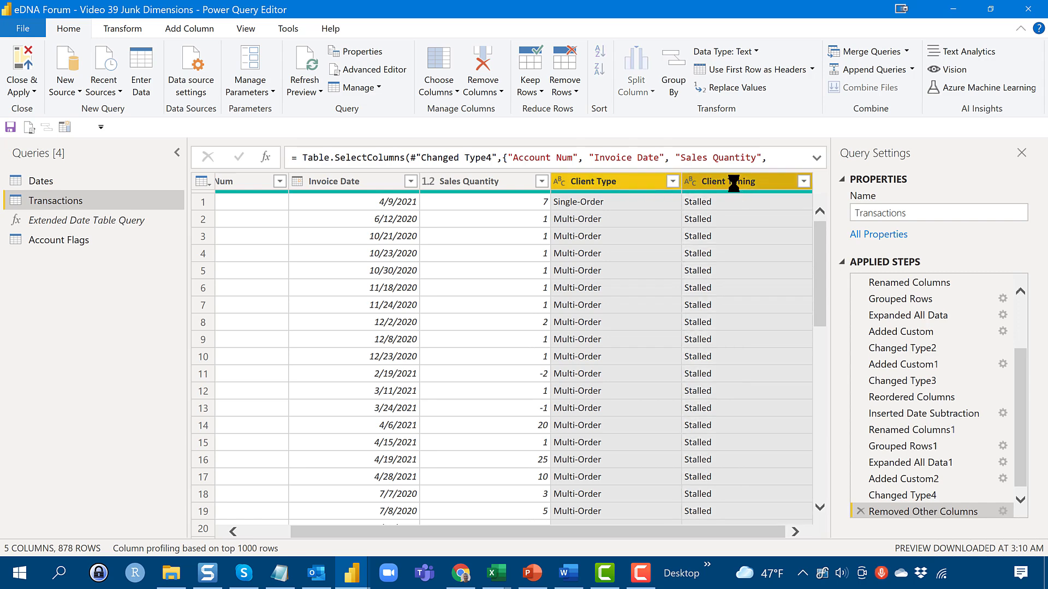
{"action": "key", "text": "Delete"}
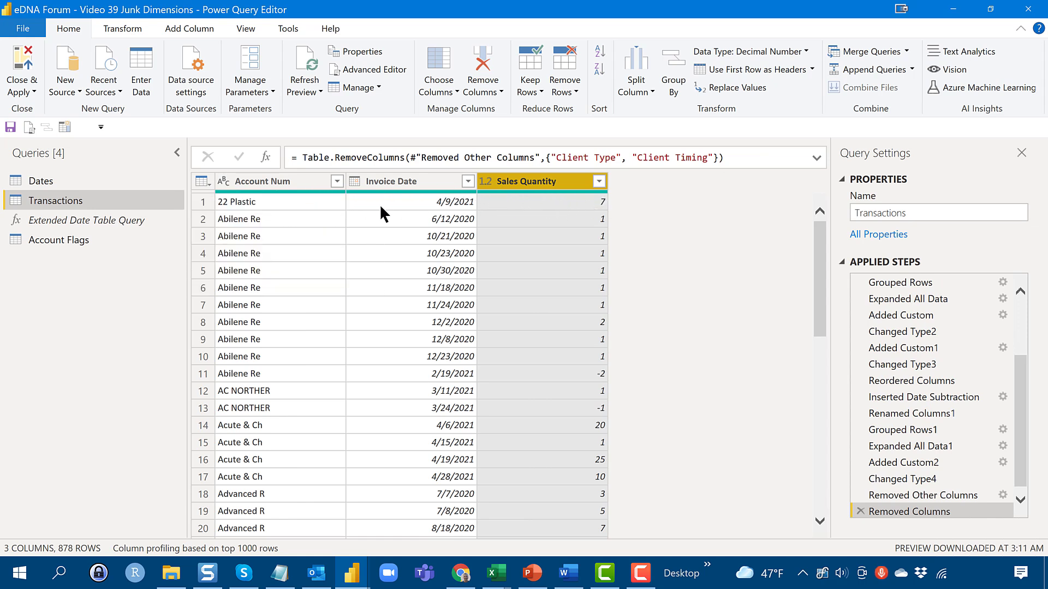
In Account Flags, delete the Invoice Date and Sales Quantity columns
{"action": "left_click", "coordinate": [74, 242]}
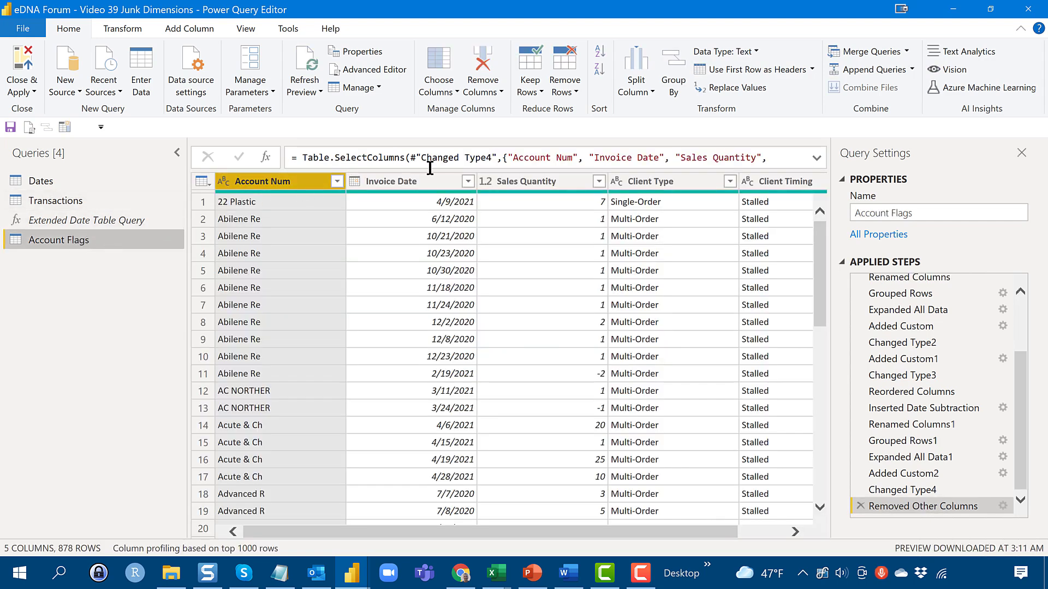
{"action": "left_click", "coordinate": [438, 177]}
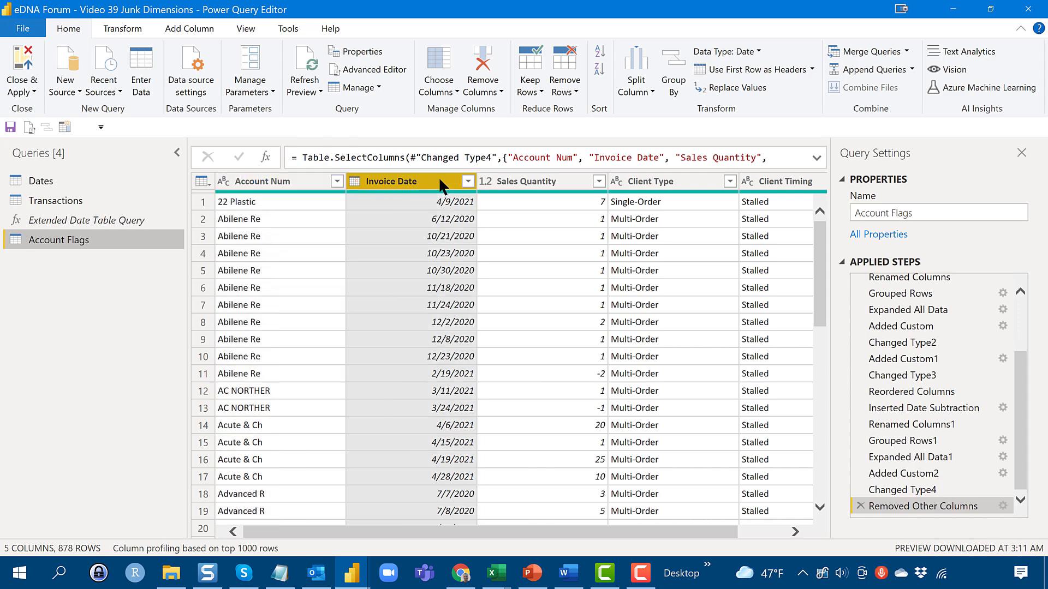
{"action": "left_click", "coordinate": [532, 182], "text": "ctrl"}
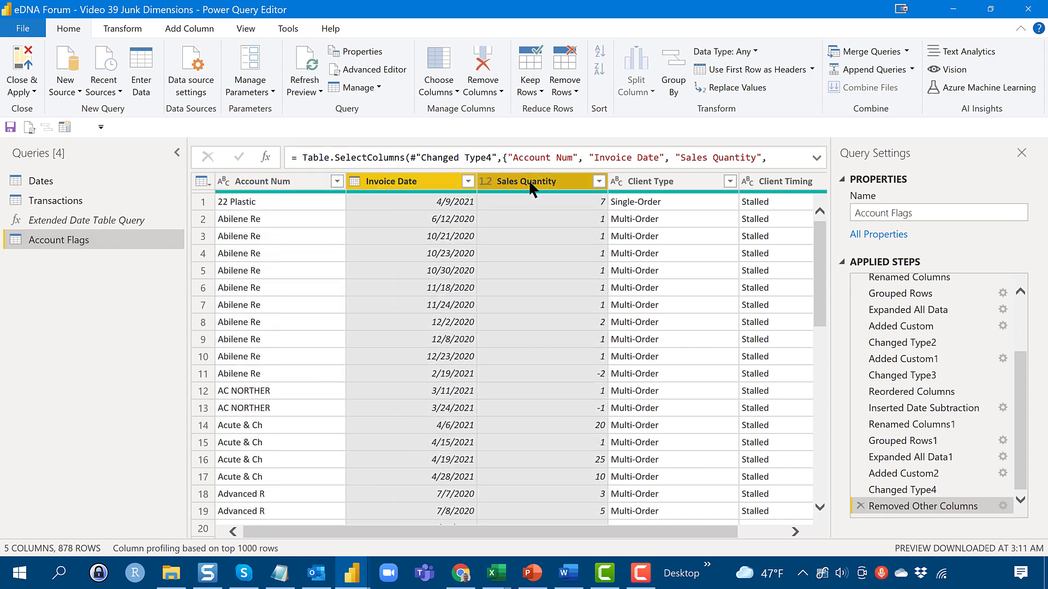
{"action": "key", "text": "Delete"}
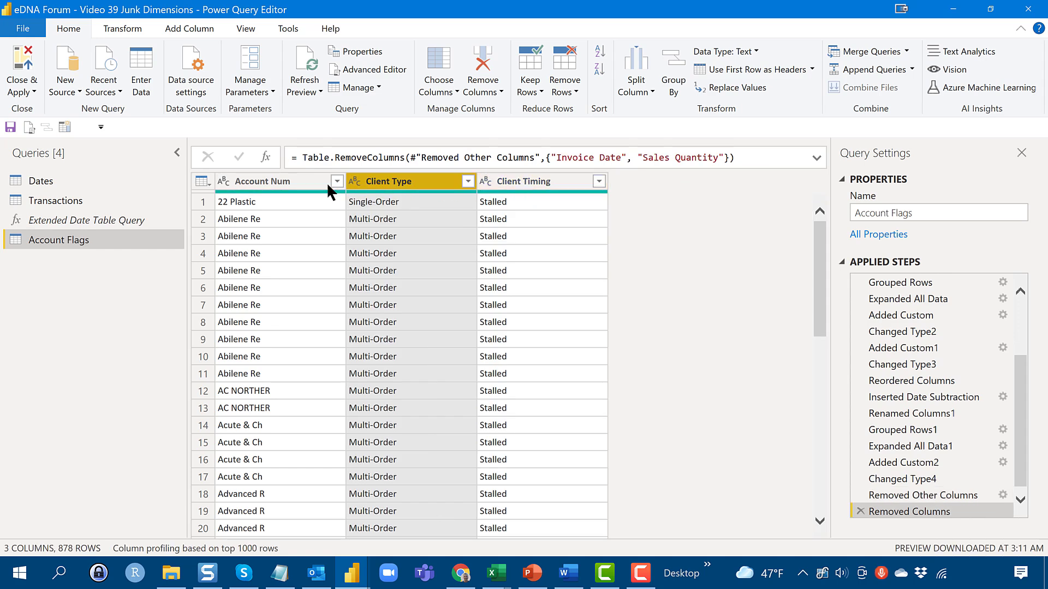
{"action": "left_click", "coordinate": [223, 181]}
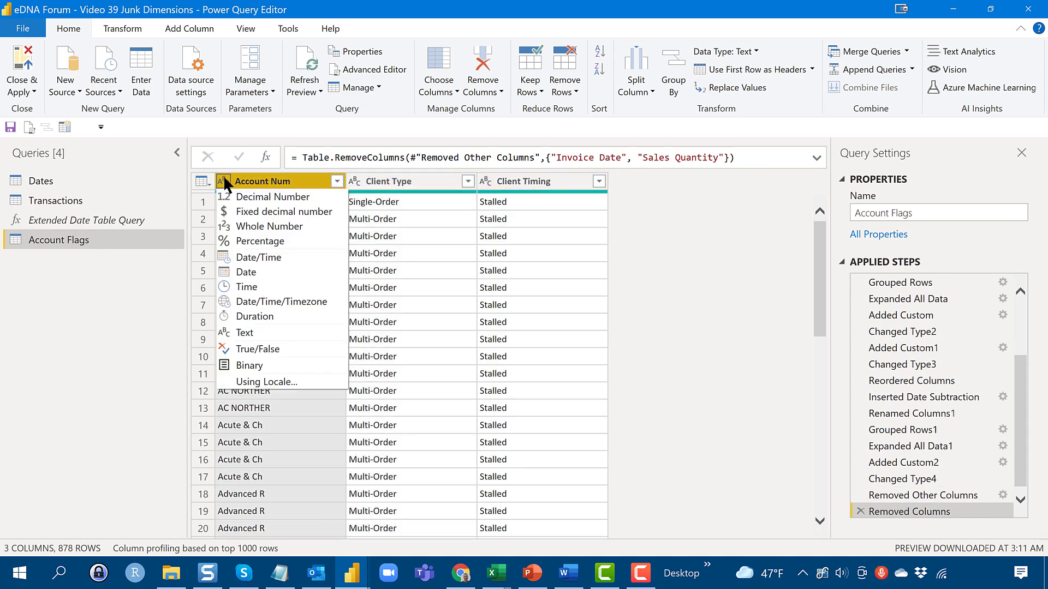
{"action": "left_click", "coordinate": [265, 184]}
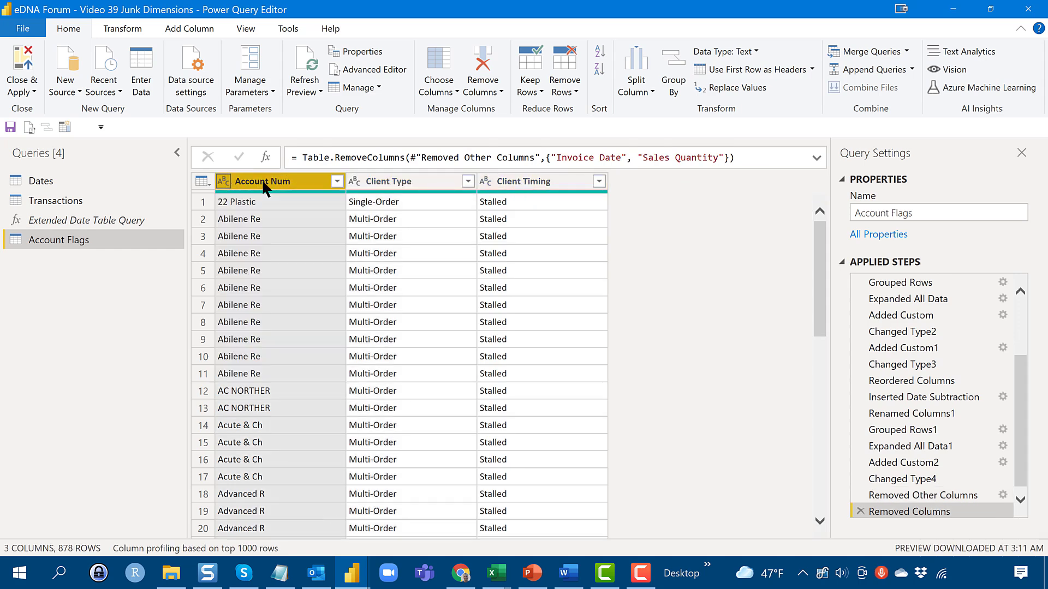
Remove duplicate rows across Account Num, Client Type and Client Timing
{"action": "left_click", "coordinate": [568, 179], "text": "shift"}
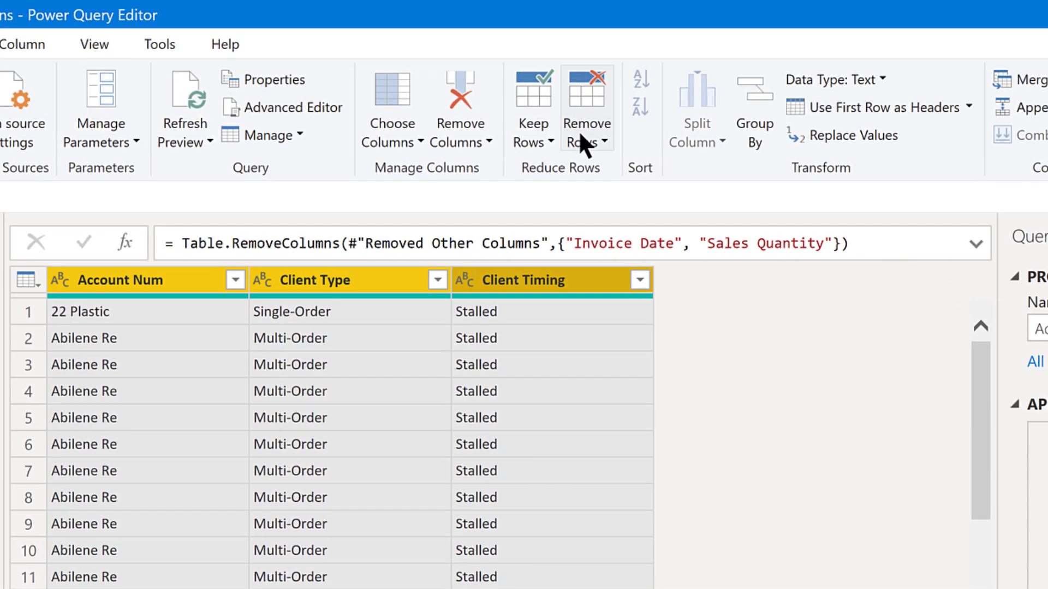
{"action": "left_click", "coordinate": [568, 109]}
{"action": "left_click", "coordinate": [625, 250]}
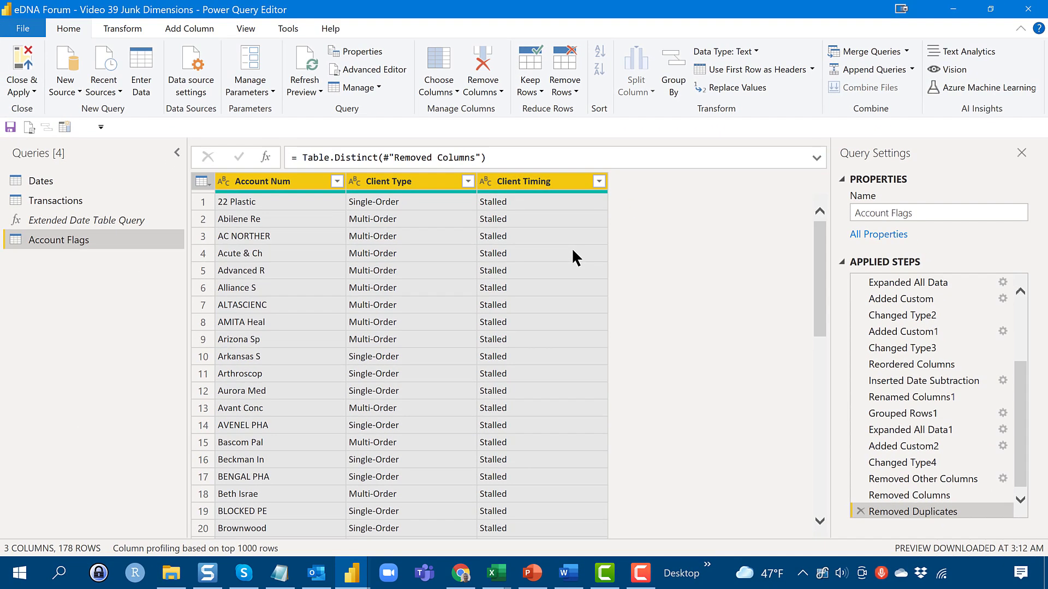
{"action": "scroll", "coordinate": [573, 251], "scroll_direction": "down", "scroll_amount": 7}
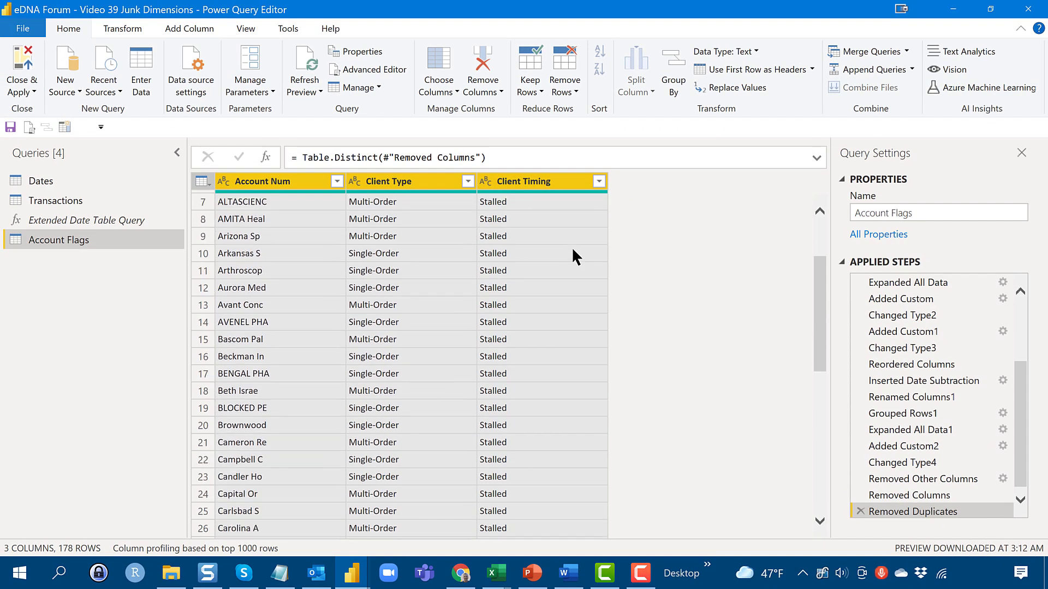
{"action": "scroll", "coordinate": [572, 245], "scroll_direction": "down", "scroll_amount": 9}
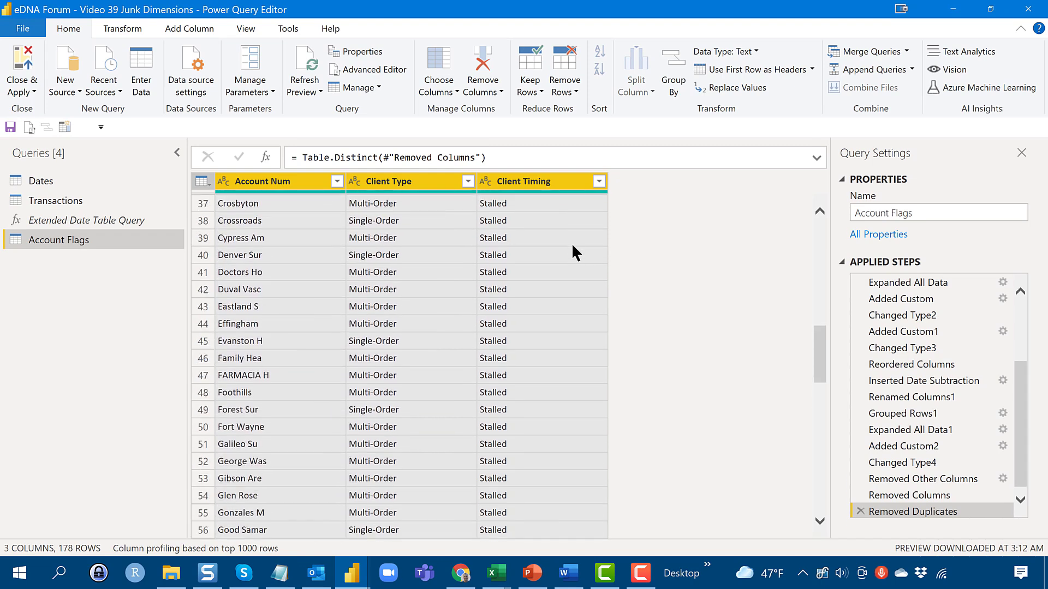
{"action": "scroll", "coordinate": [569, 235], "scroll_direction": "up", "scroll_amount": 4}
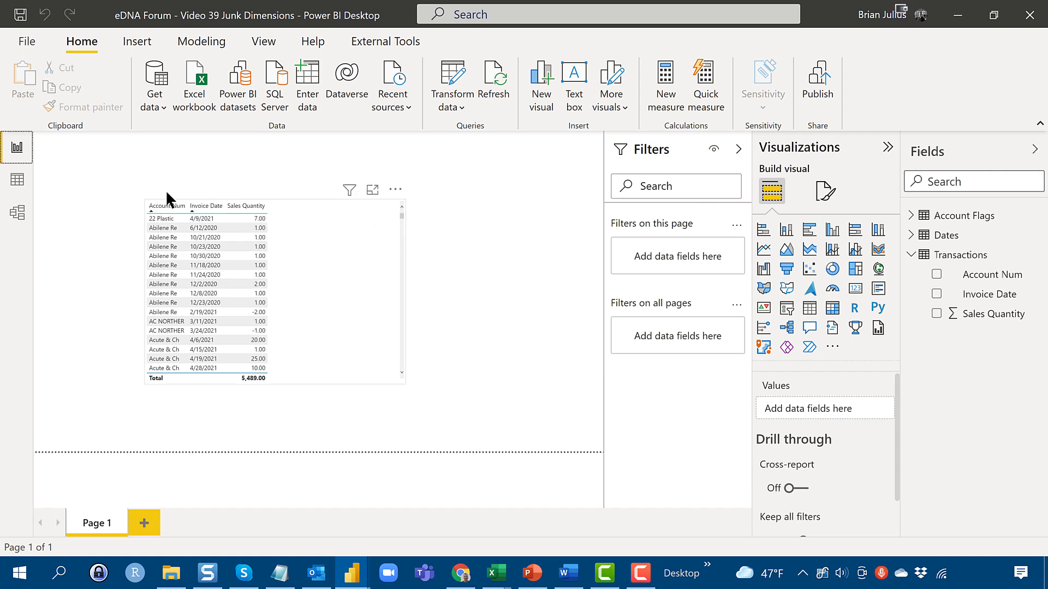
Link Account Flags to Transactions on Account Num, review both tables' data, then return to Report view
{"action": "left_click", "coordinate": [18, 213]}
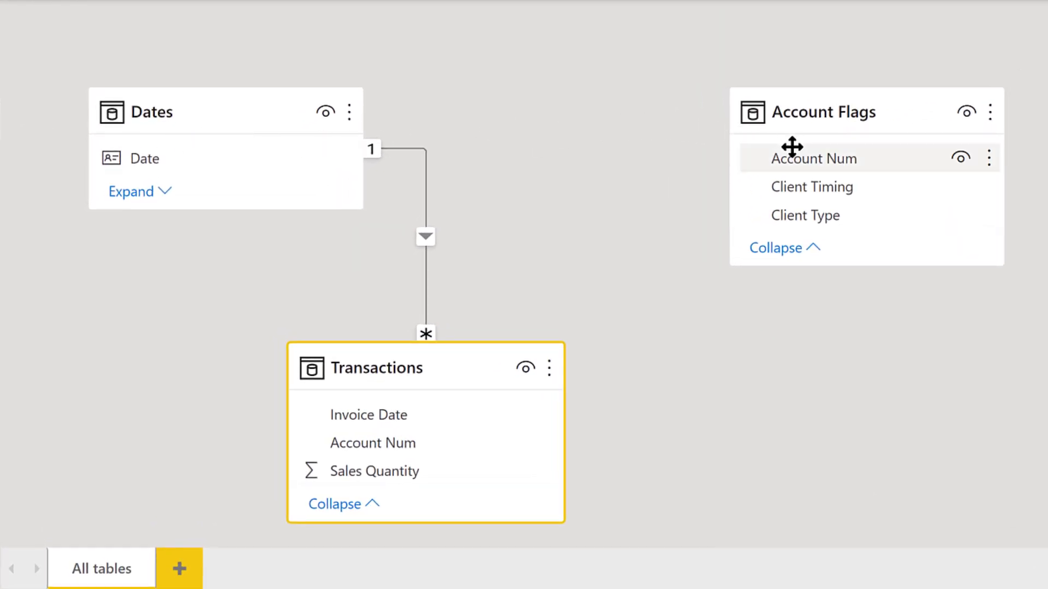
{"action": "left_click_drag", "start_coordinate": [790, 146], "coordinate": [399, 438]}
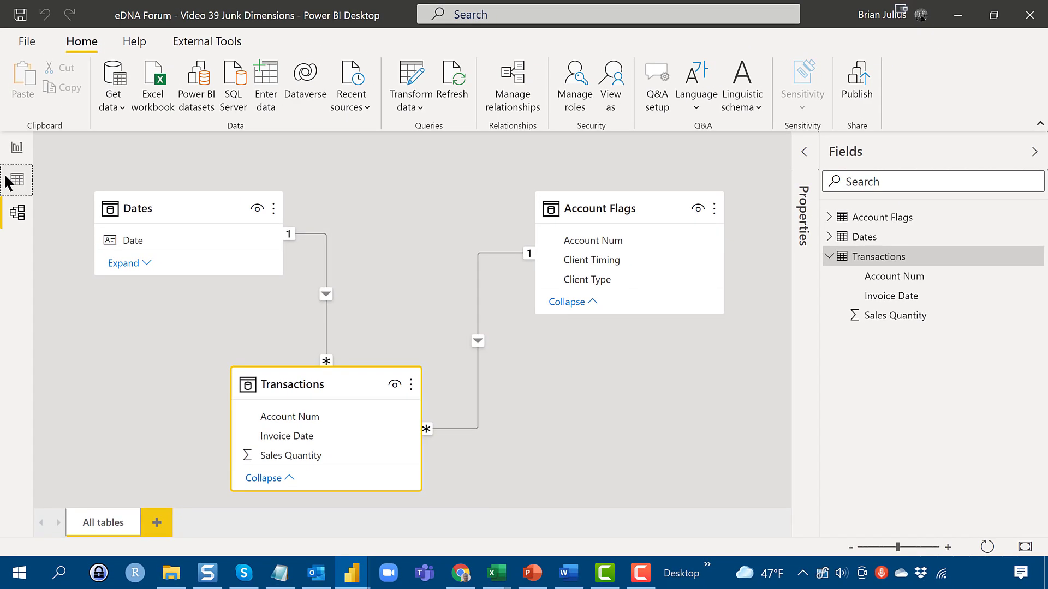
{"action": "left_click", "coordinate": [12, 180]}
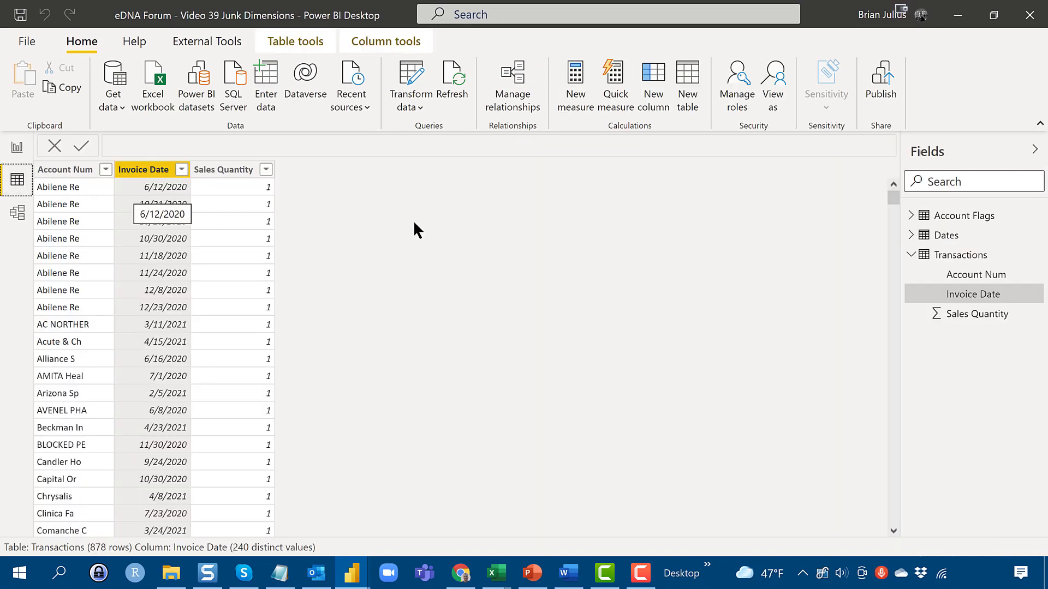
{"action": "left_click", "coordinate": [973, 214]}
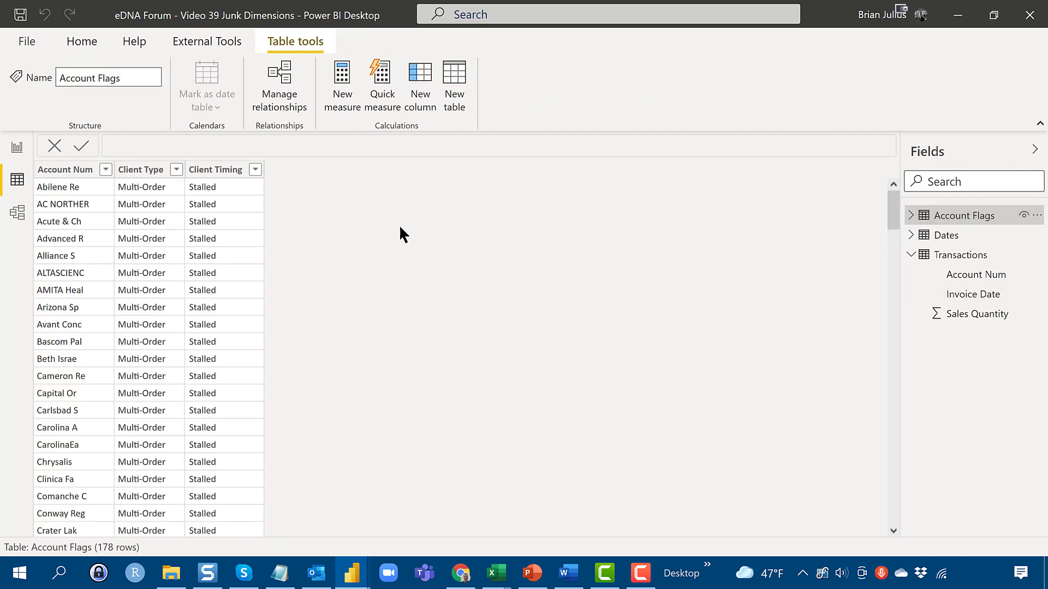
{"action": "left_click", "coordinate": [963, 252]}
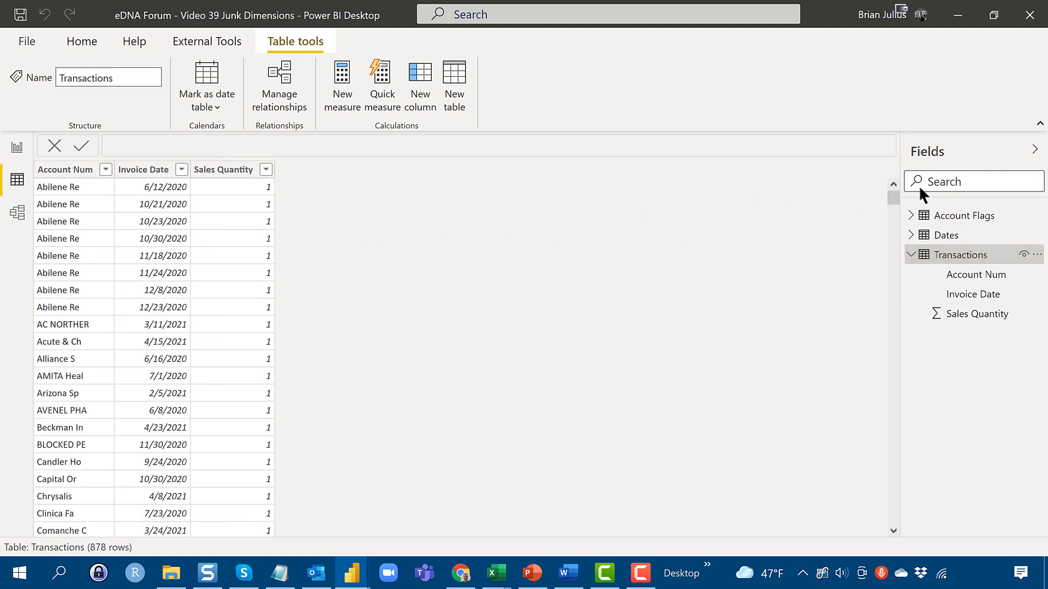
{"action": "left_click", "coordinate": [968, 210]}
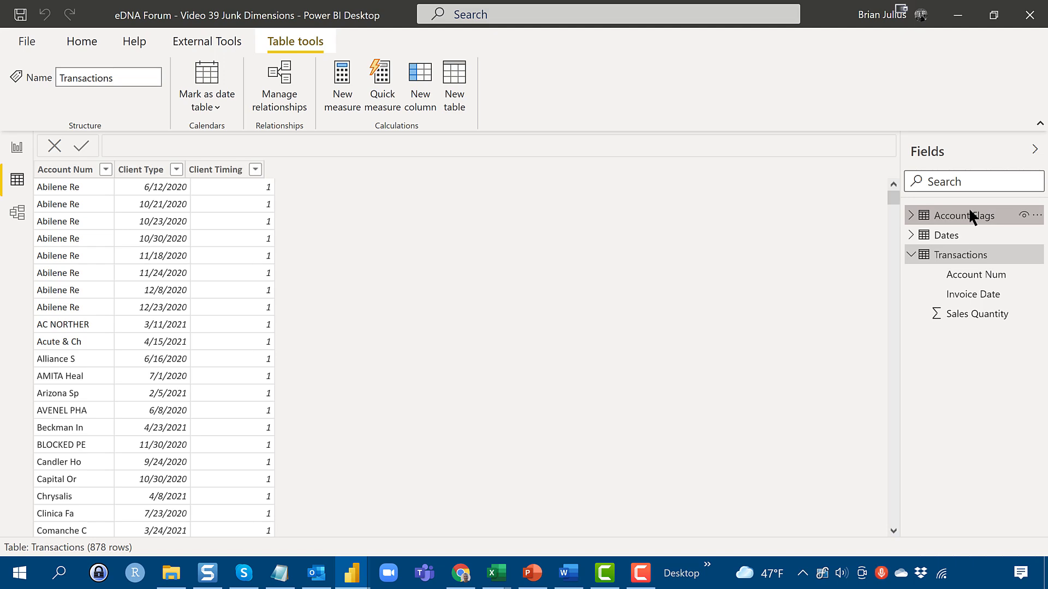
{"action": "left_click", "coordinate": [17, 147]}
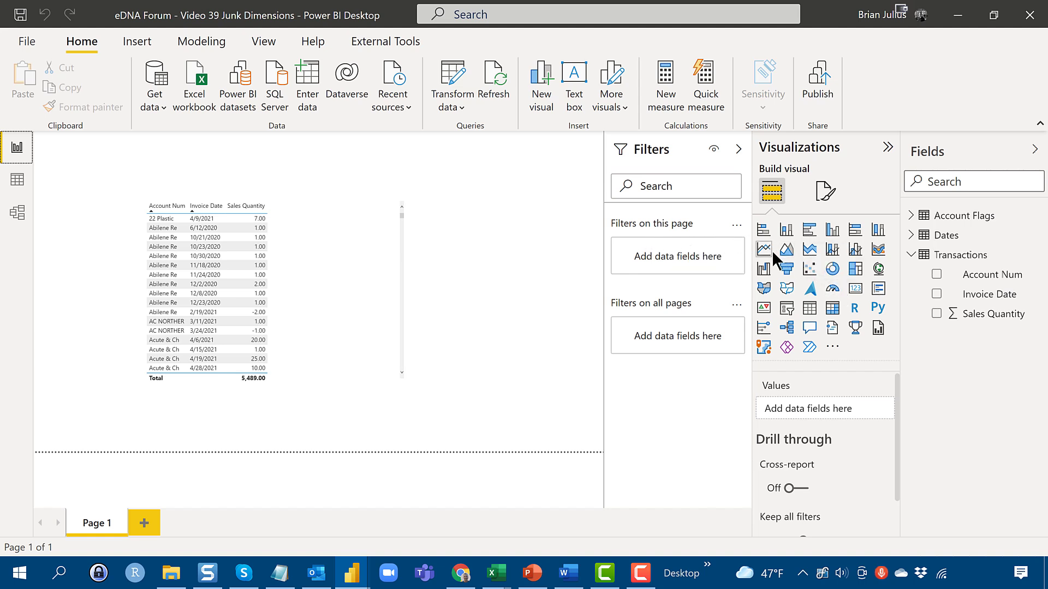
Place a Client Timing slicer from Account Flags, sized small at the top-left above the table
{"action": "left_click", "coordinate": [946, 219]}
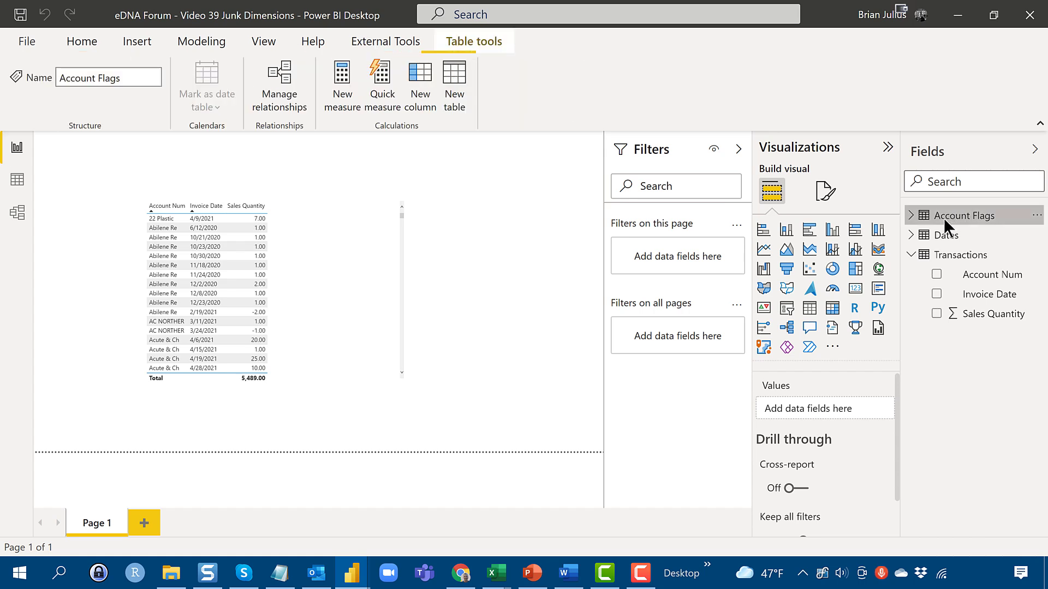
{"action": "left_click", "coordinate": [915, 214]}
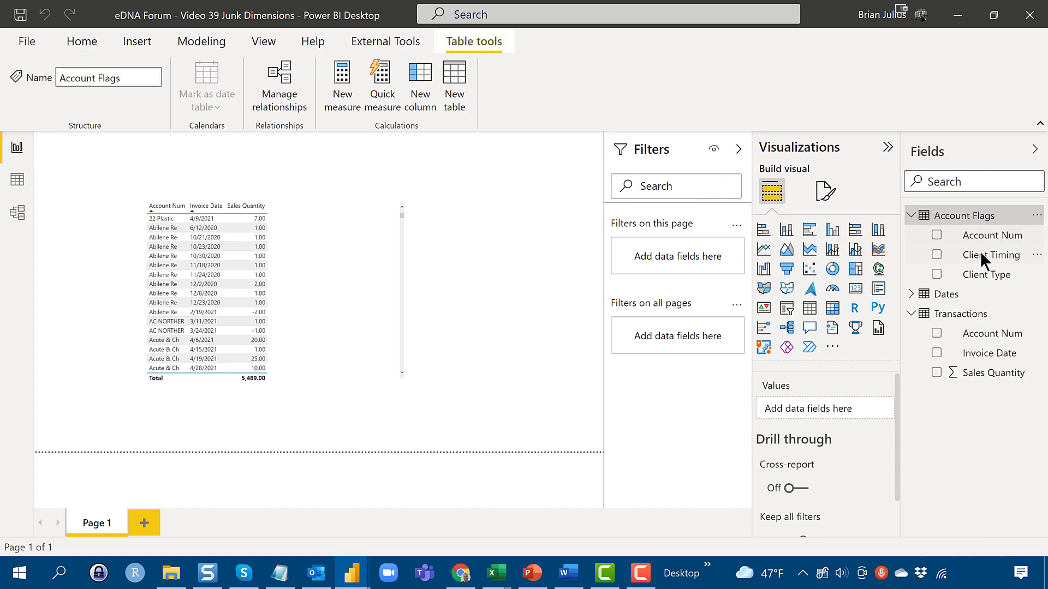
{"action": "left_click_drag", "start_coordinate": [978, 255], "coordinate": [154, 147]}
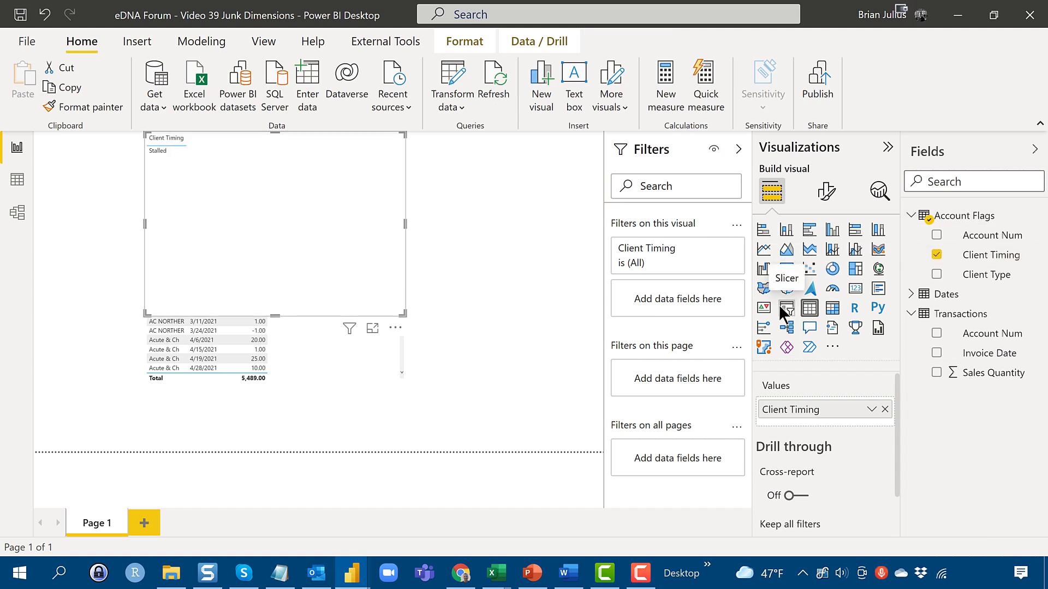
{"action": "left_click", "coordinate": [786, 307]}
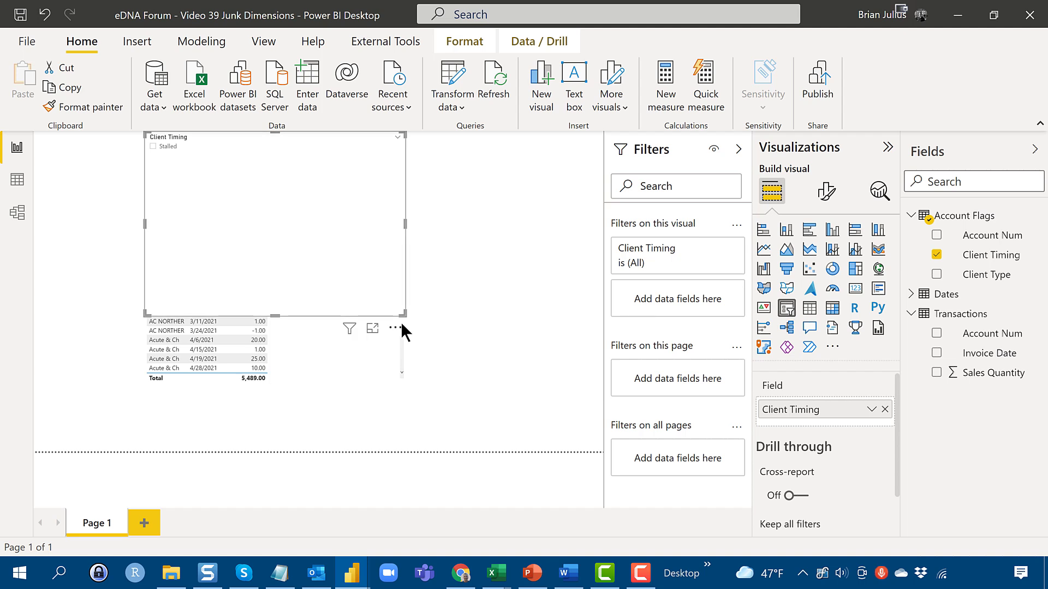
{"action": "left_click_drag", "start_coordinate": [402, 311], "coordinate": [201, 166]}
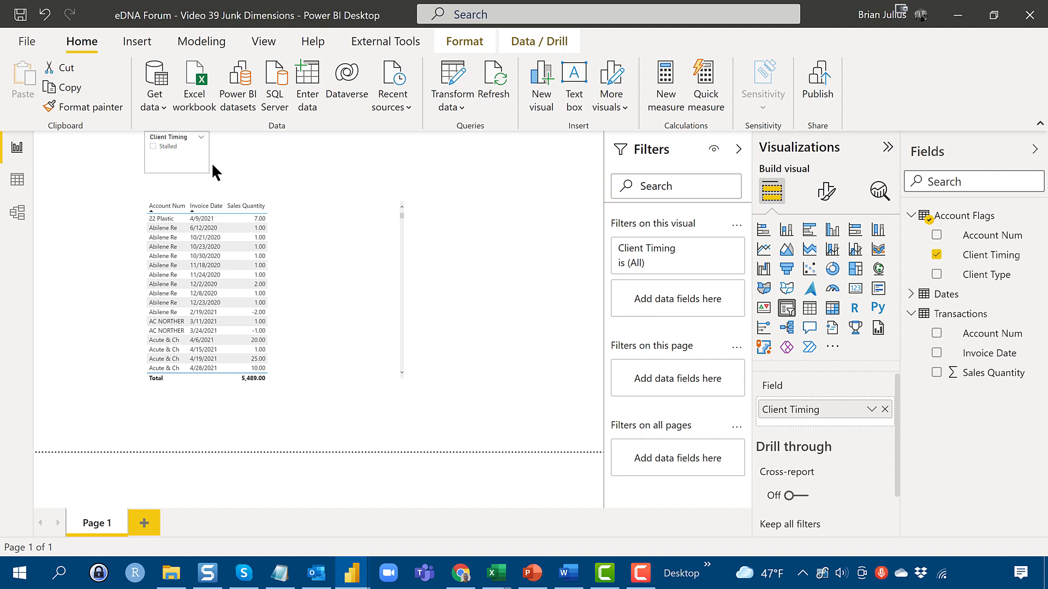
{"action": "left_click_drag", "start_coordinate": [212, 162], "coordinate": [217, 161]}
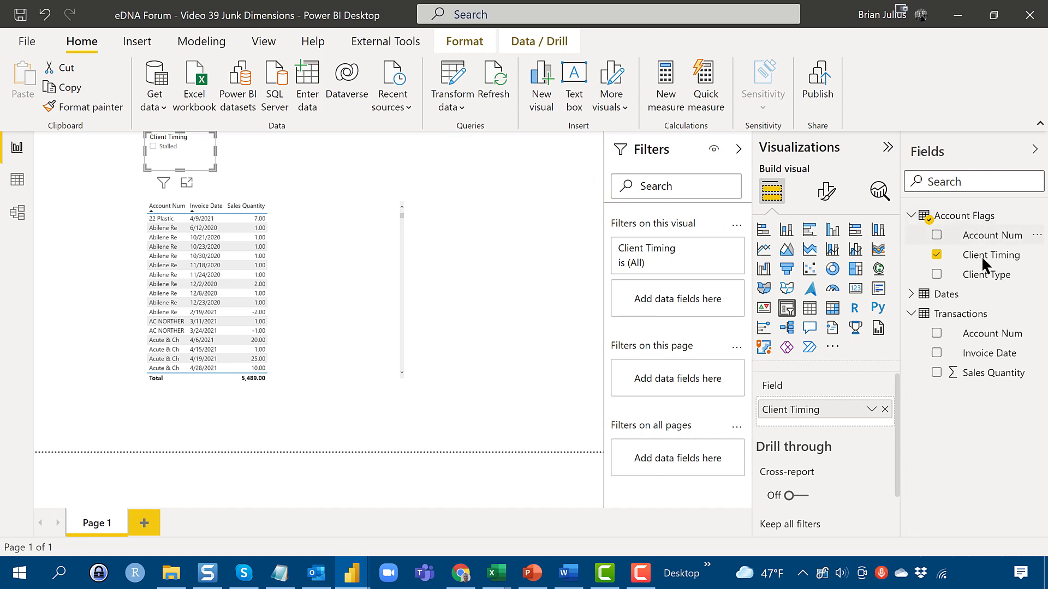
Place a compact Client Type slicer from Account Flags beside the Client Timing slicer
{"action": "mouse_move", "coordinate": [985, 273]}
{"action": "left_mouse_down"}
{"action": "mouse_move", "coordinate": [773, 234]}
{"action": "mouse_move", "coordinate": [502, 203]}
{"action": "mouse_move", "coordinate": [341, 145]}
{"action": "mouse_move", "coordinate": [301, 144]}
{"action": "left_mouse_up"}
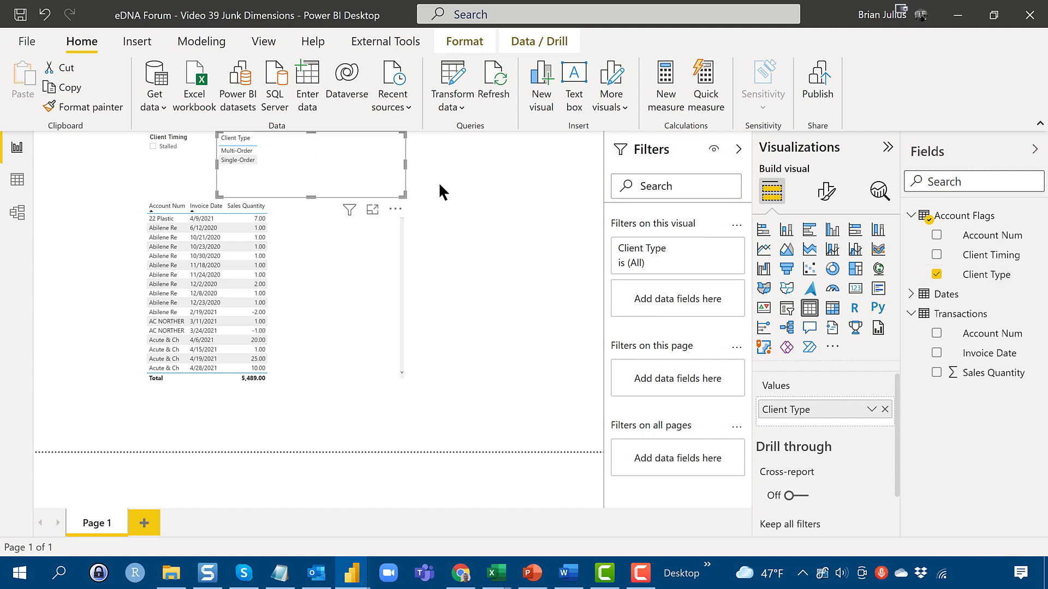
{"action": "left_click", "coordinate": [786, 308]}
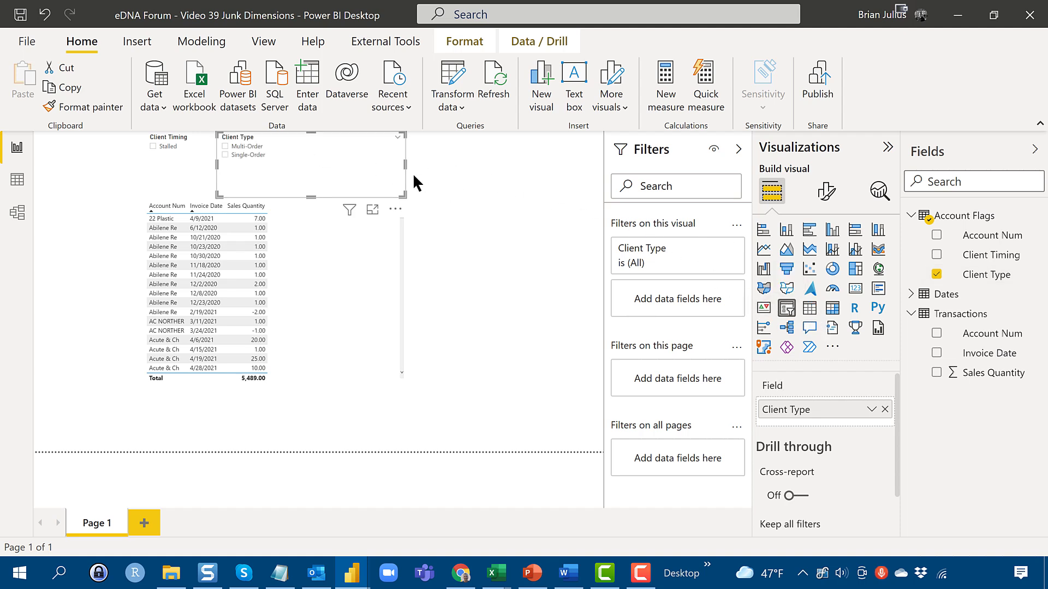
{"action": "left_click_drag", "start_coordinate": [402, 192], "coordinate": [291, 173]}
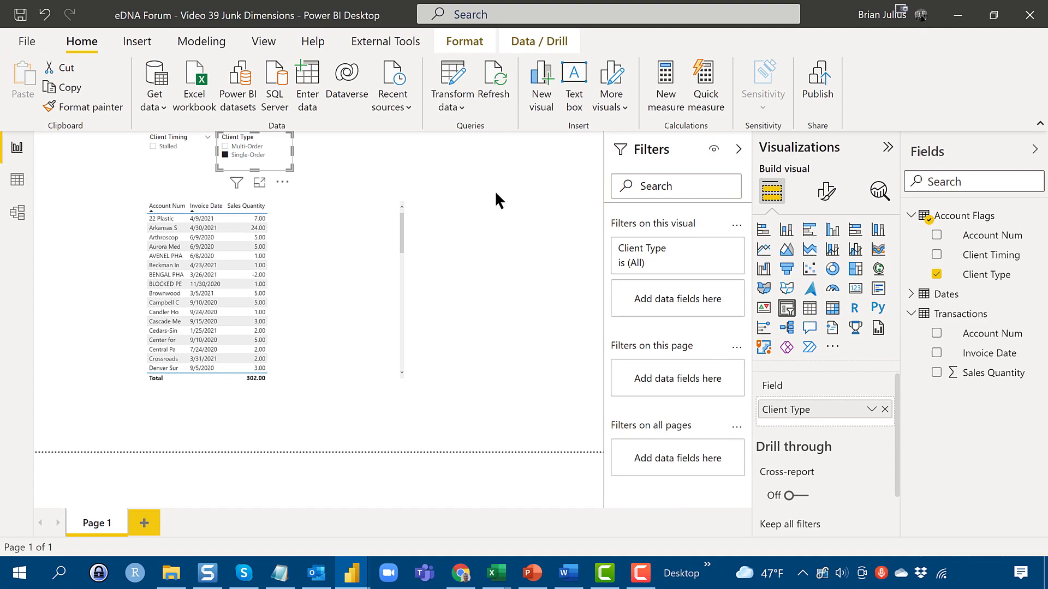
{"action": "left_click", "coordinate": [485, 188]}
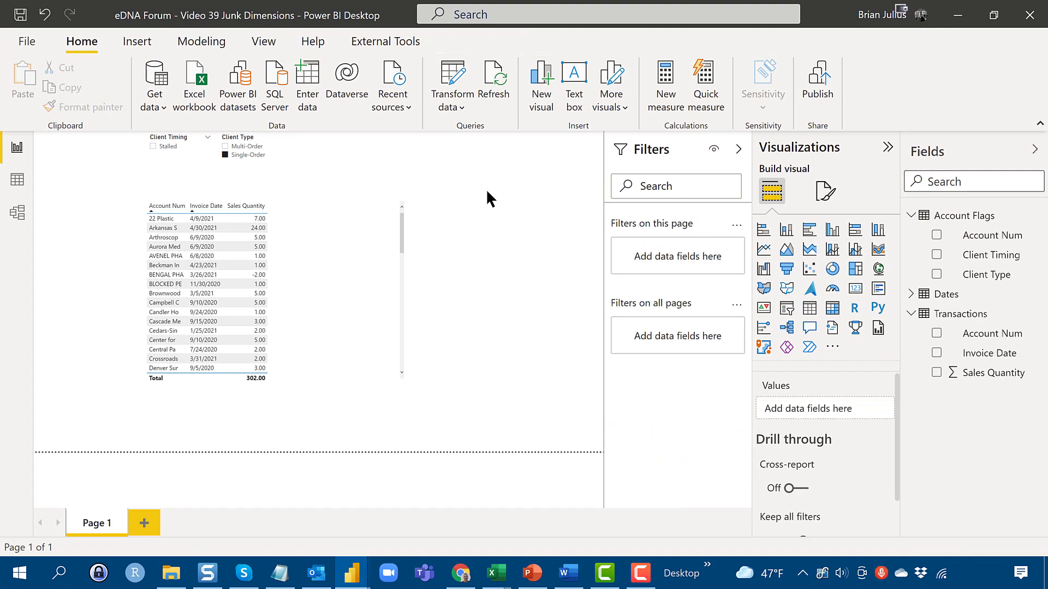